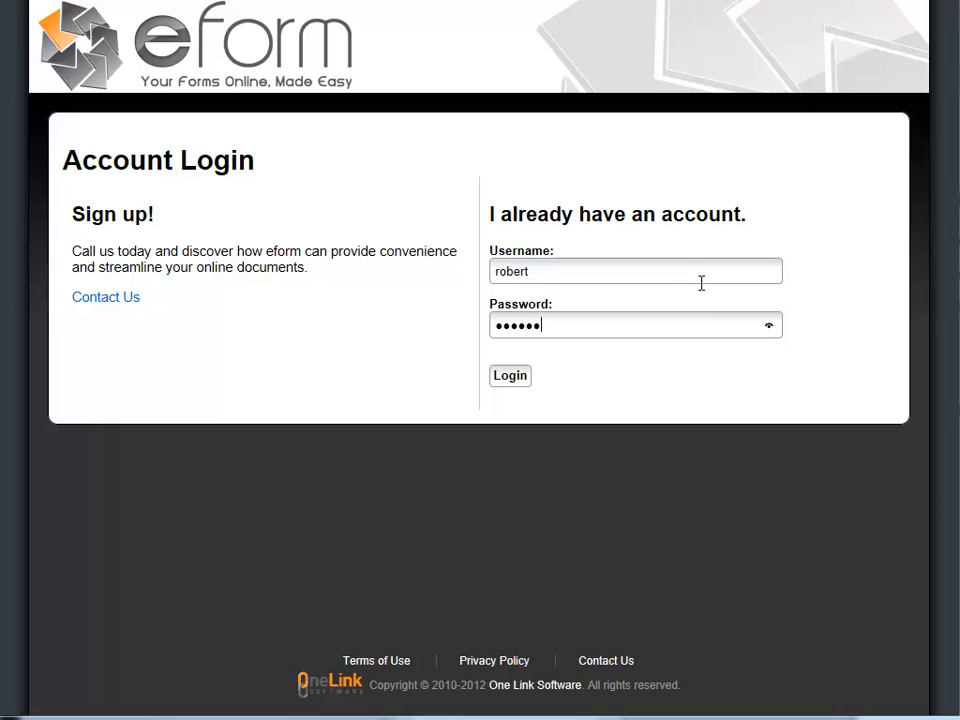
# Log in with the account credentials and land on the Job Lookup list of submitted jobs
pyautogui.press('Return')
pyautogui.moveTo(736, 93)
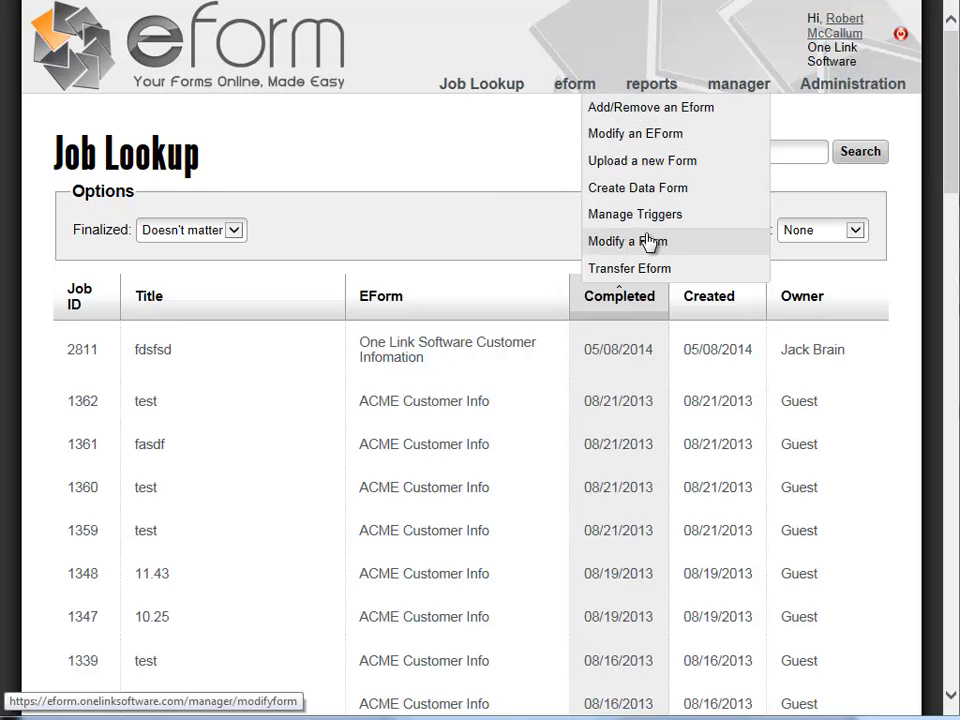
# Upload My example form.pdf with the description 'My example form' and create the form
pyautogui.click(643, 162)
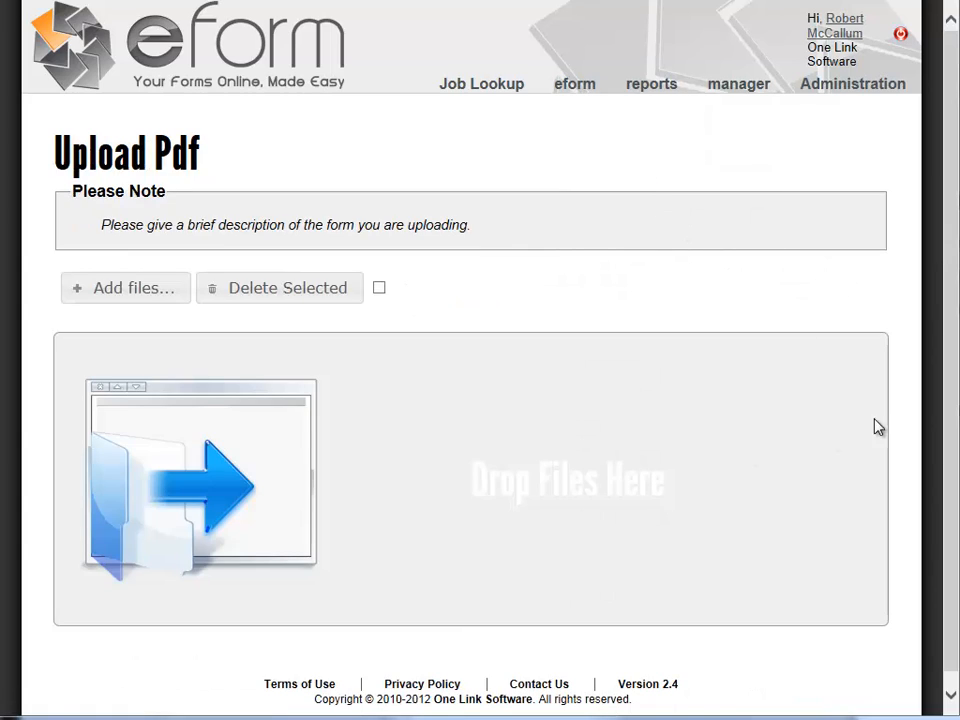
pyautogui.click(137, 289)
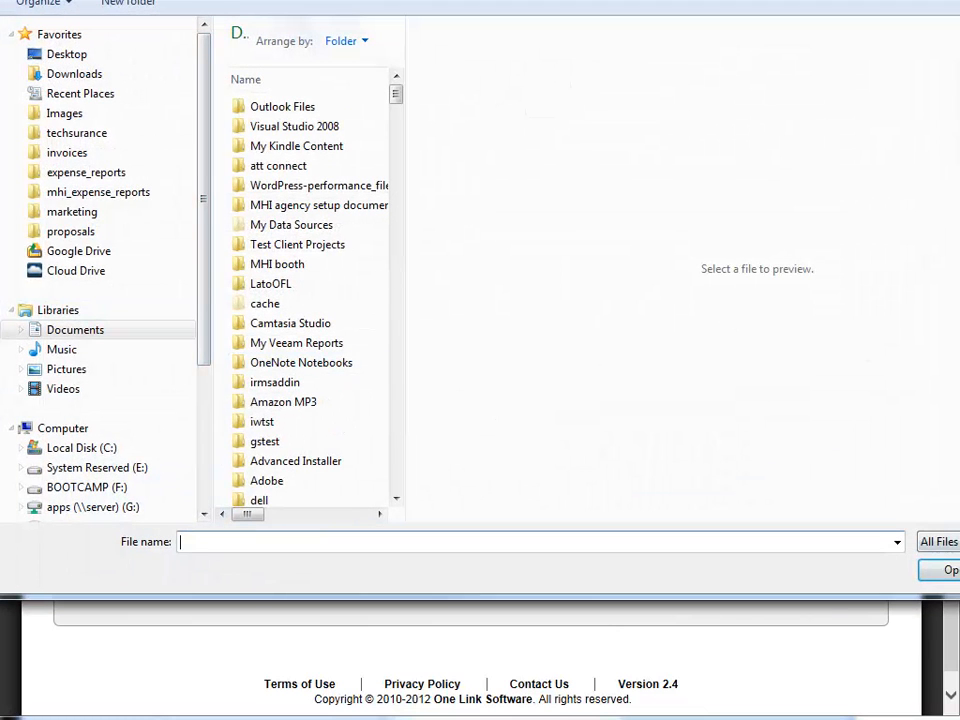
pyautogui.press('Escape')
pyautogui.moveTo(959, 130); pyautogui.dragTo(740, 40)
pyautogui.moveTo(823, 336); pyautogui.dragTo(270, 542)
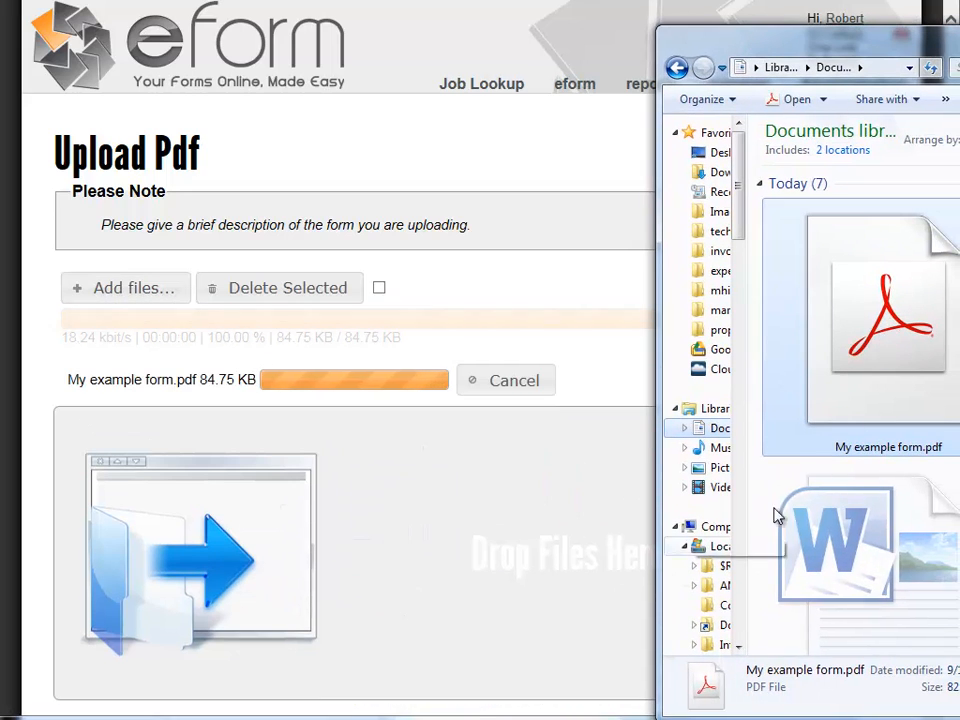
pyautogui.moveTo(897, 85); pyautogui.dragTo(959, 100)
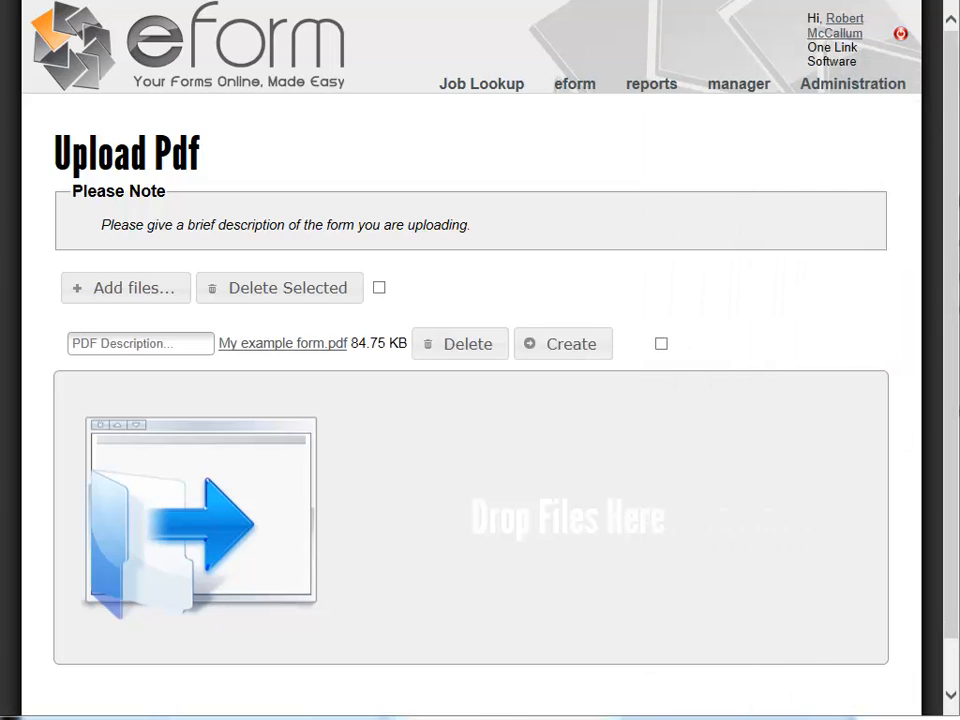
pyautogui.click(182, 341)
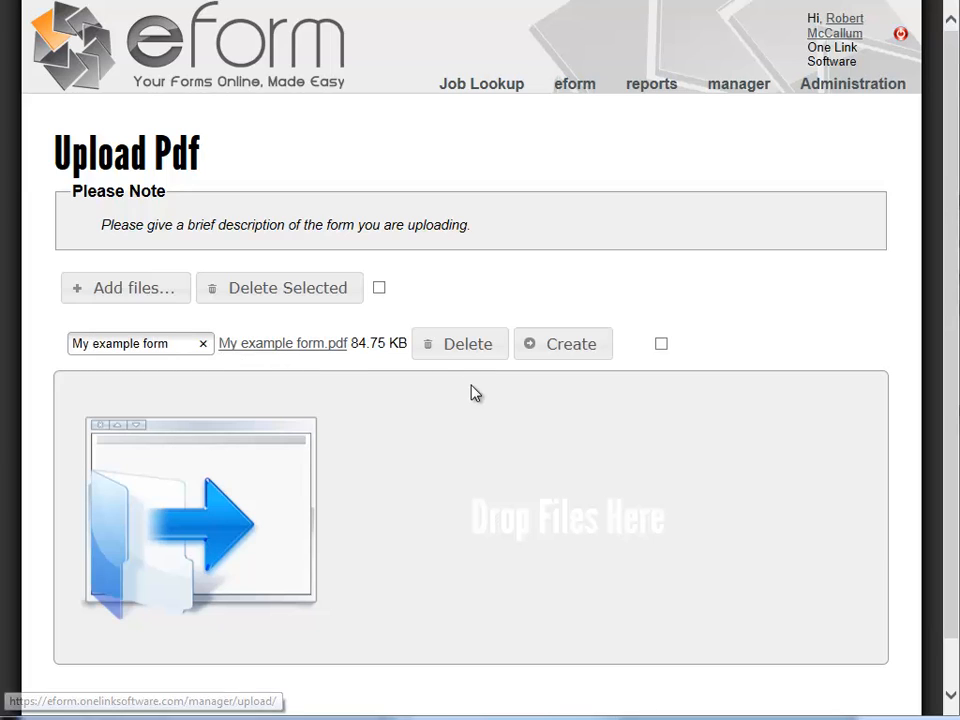
pyautogui.click(585, 350)
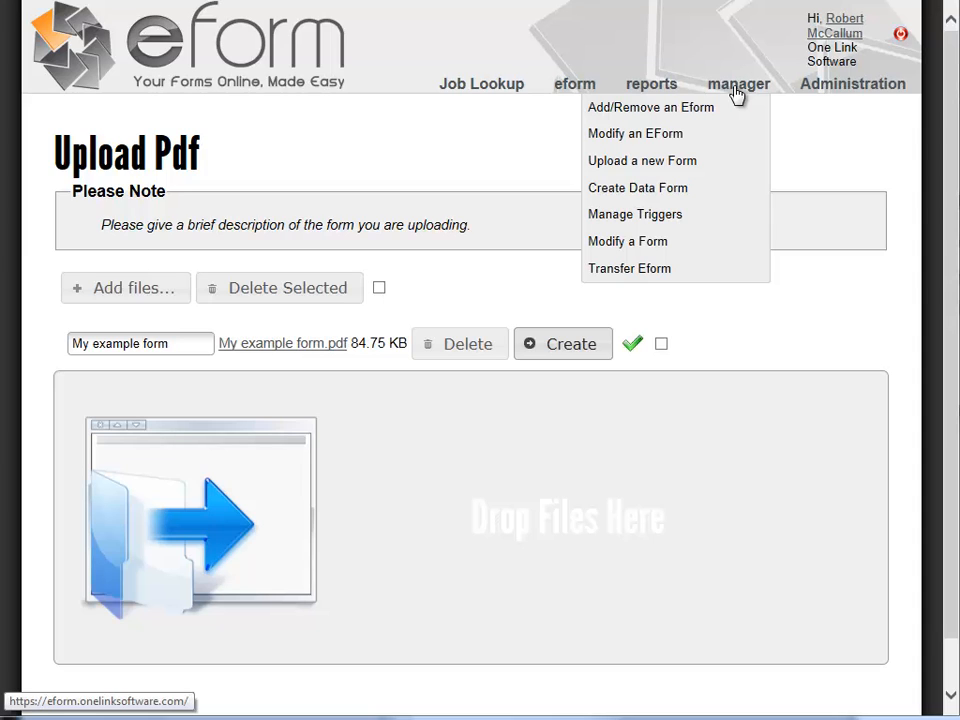
# Open Modify a Form for My example form v1 - (525) and review its title and description
pyautogui.click(661, 244)
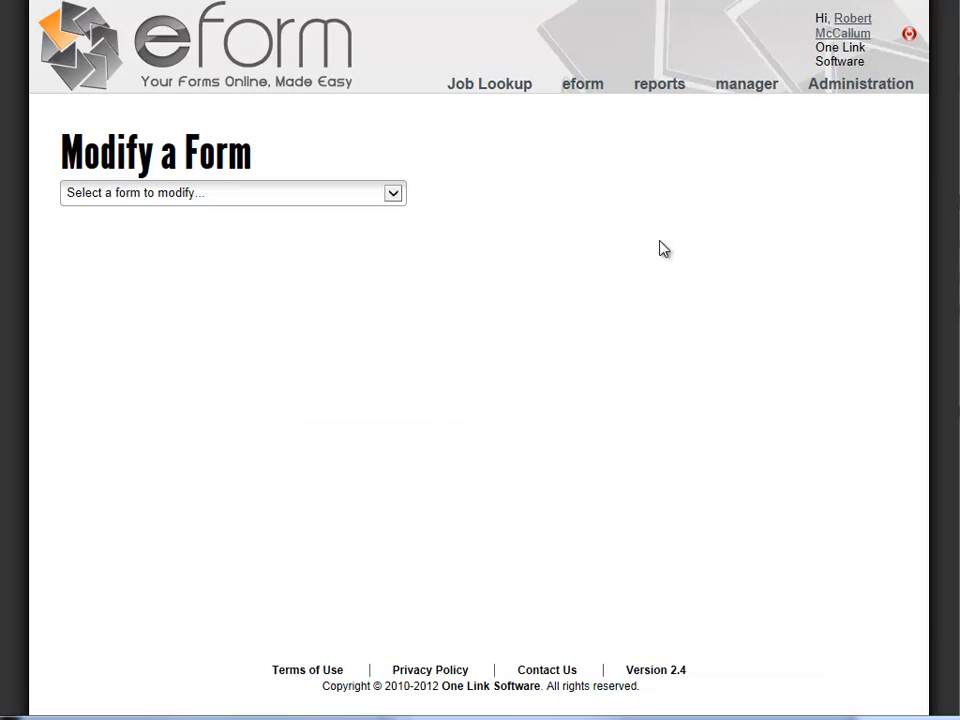
pyautogui.click(394, 196)
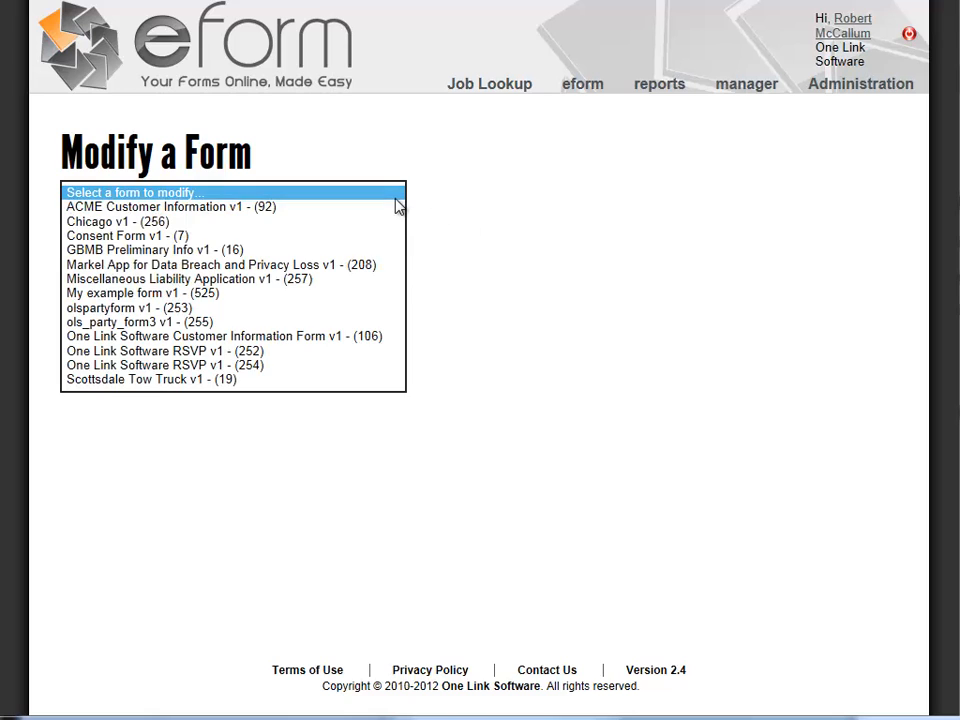
pyautogui.click(310, 294)
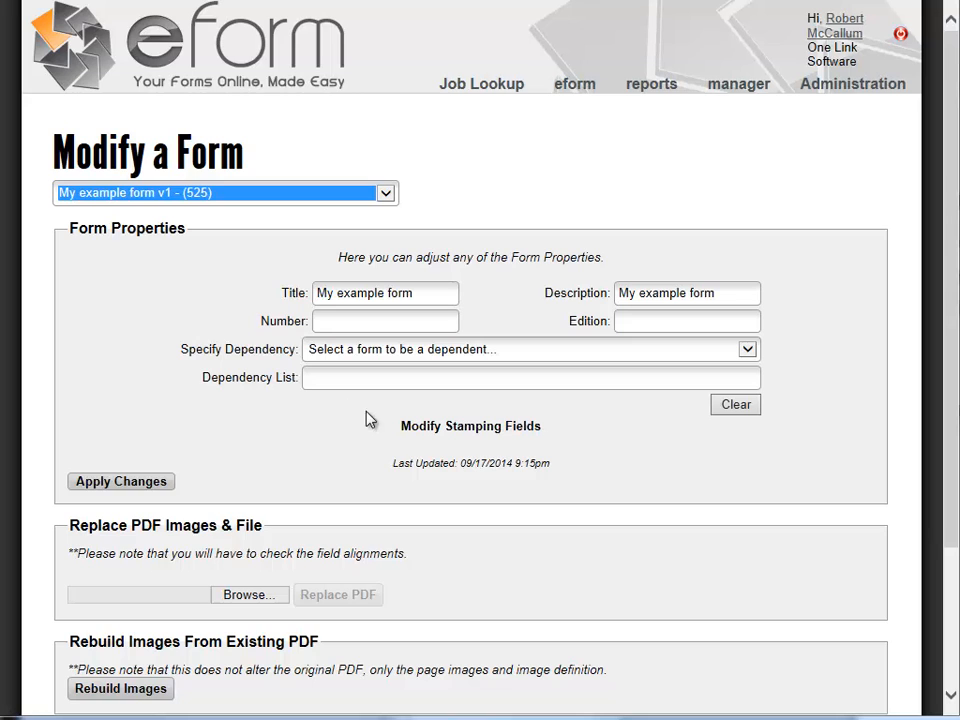
pyautogui.click(170, 443)
pyautogui.scroll(-2, 167, 444)
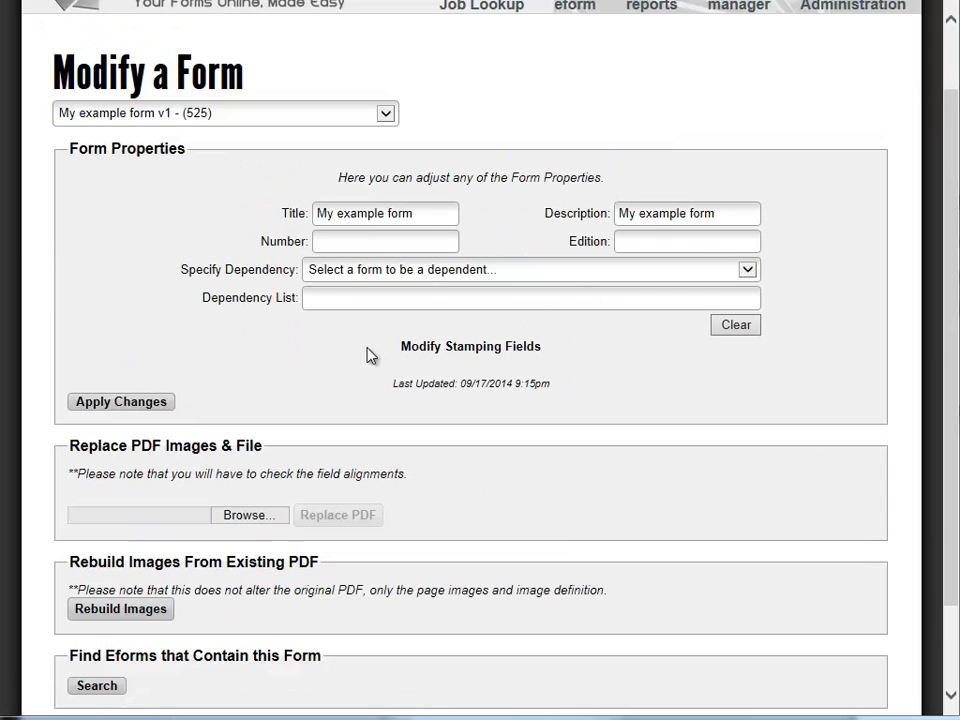
pyautogui.scroll(-2, 402, 528)
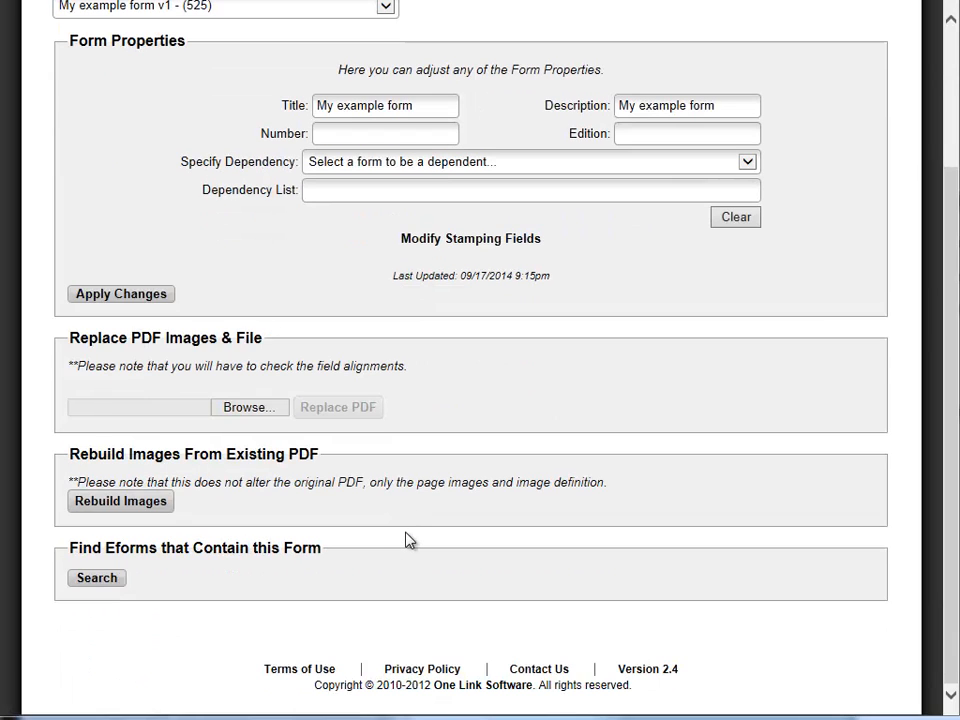
pyautogui.scroll(4, 409, 540)
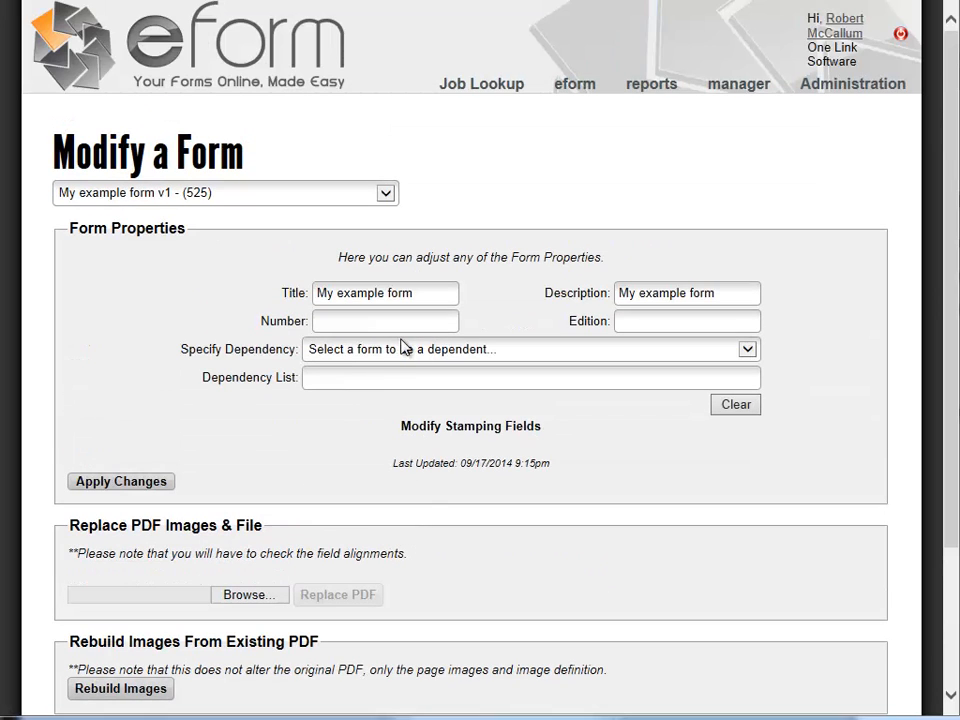
# In the stamping field editor, place a new text field beside Name:
pyautogui.click(478, 430)
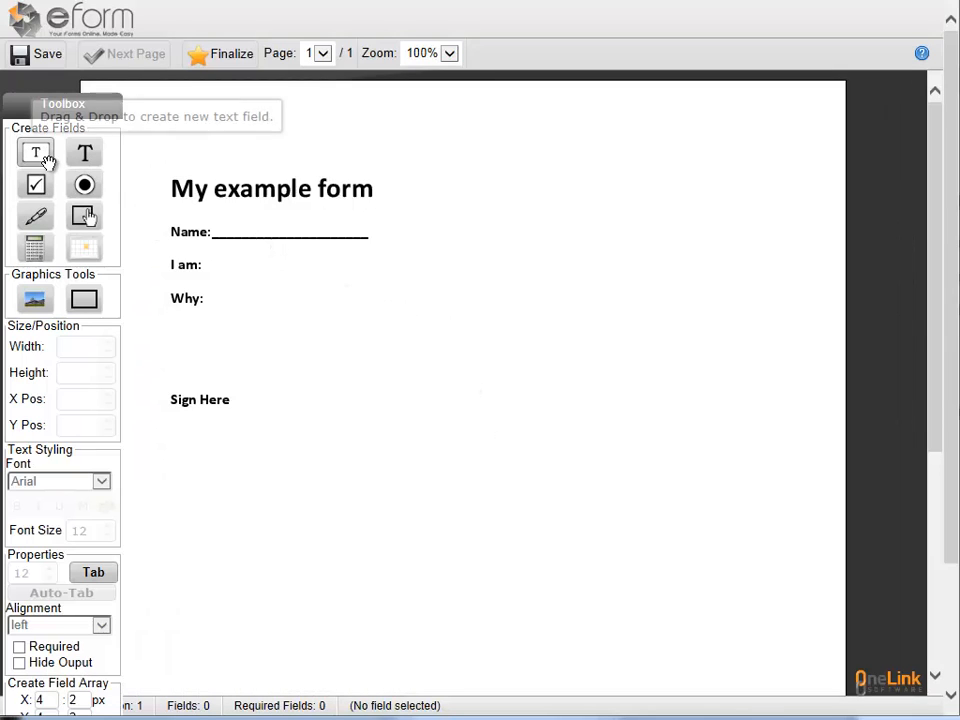
pyautogui.moveTo(37, 155); pyautogui.dragTo(219, 221)
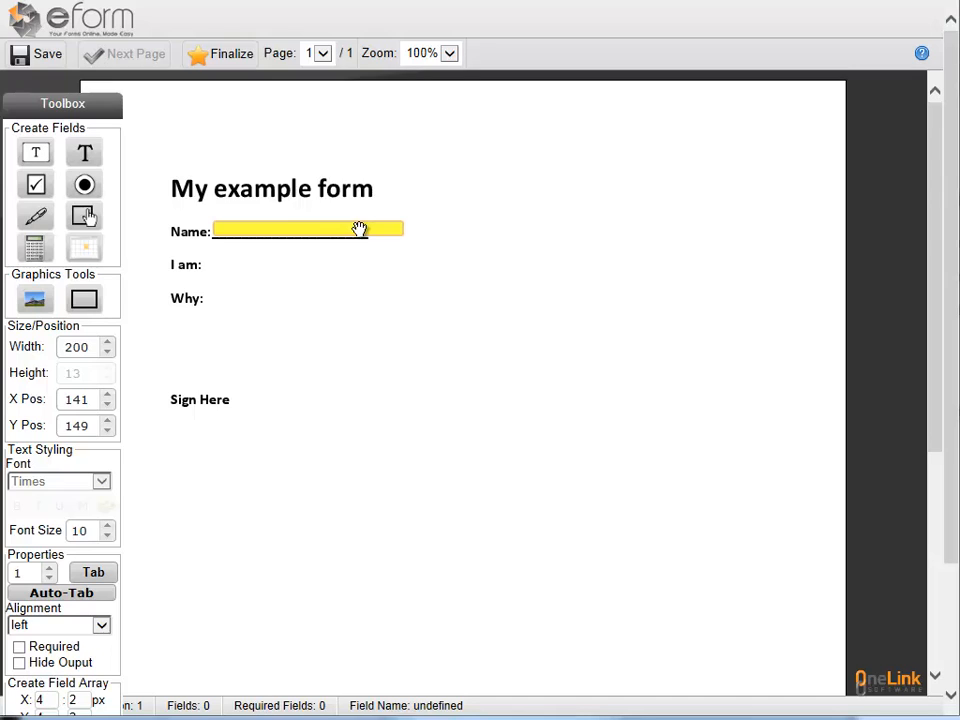
pyautogui.moveTo(359, 229); pyautogui.dragTo(359, 231)
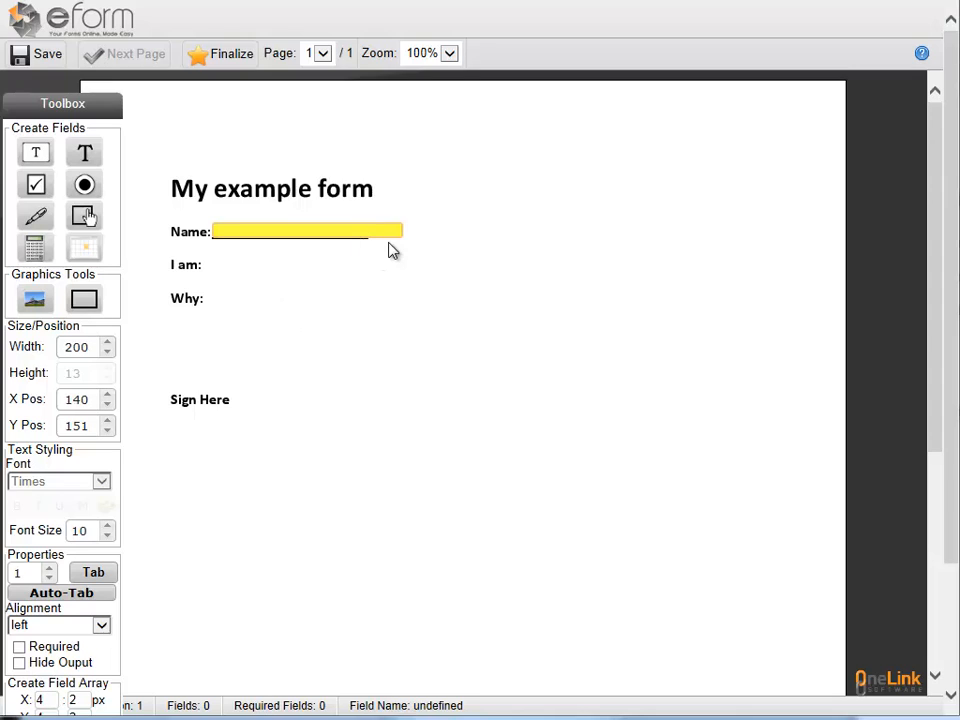
pyautogui.click(385, 237)
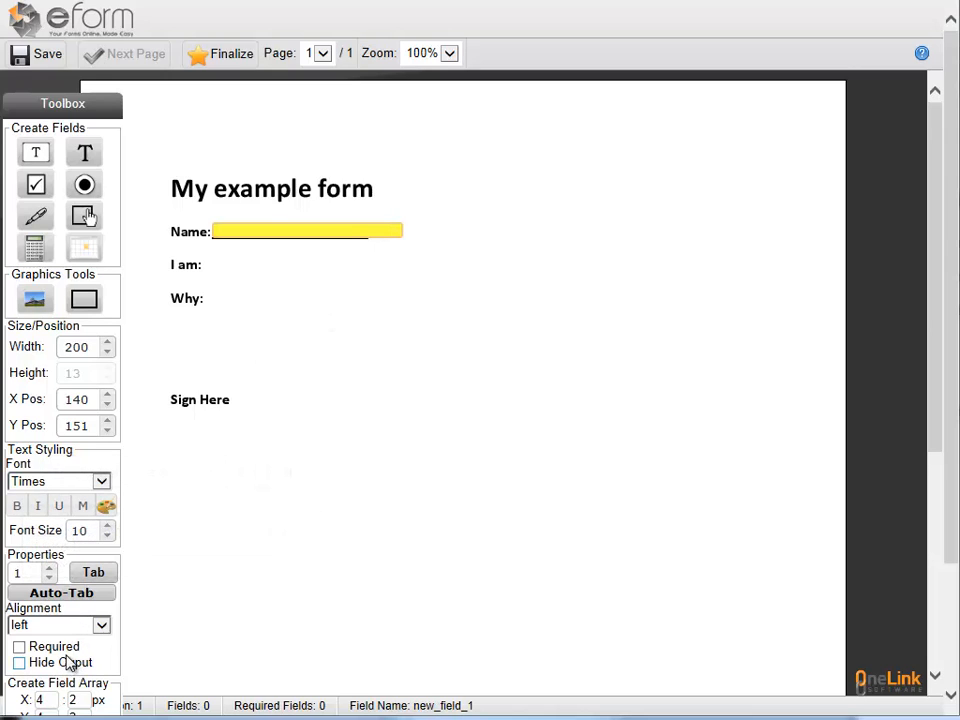
# Size the Name text field to width 170 and shift it to X 139
pyautogui.click(107, 351)
pyautogui.click(107, 351)
pyautogui.click(107, 351)
pyautogui.click(107, 351)
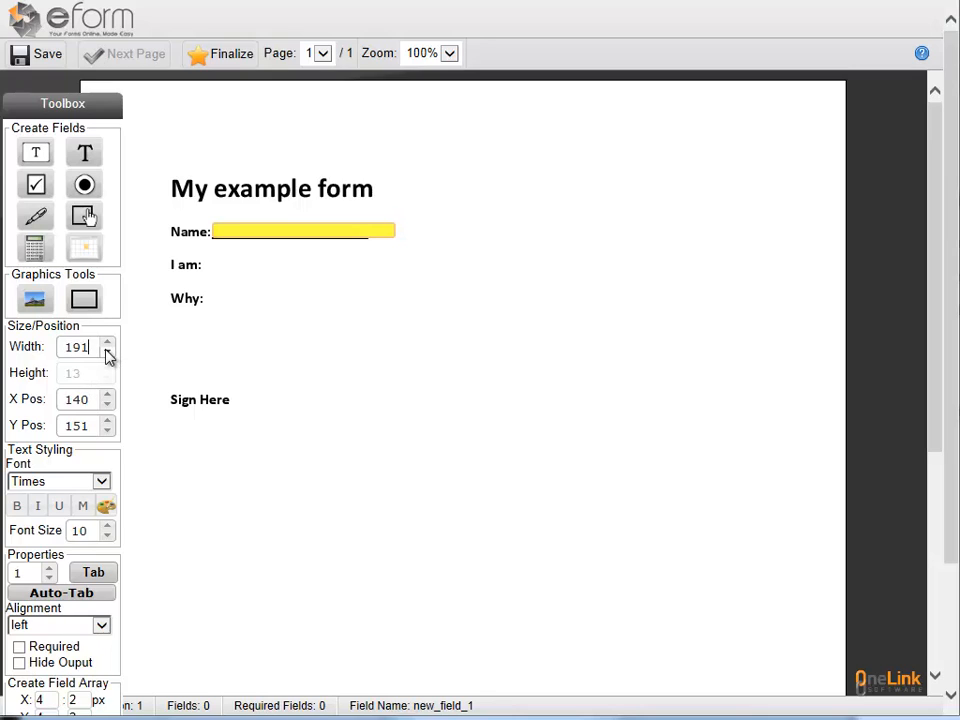
pyautogui.click(107, 351)
pyautogui.click(107, 351)
pyautogui.click(107, 352)
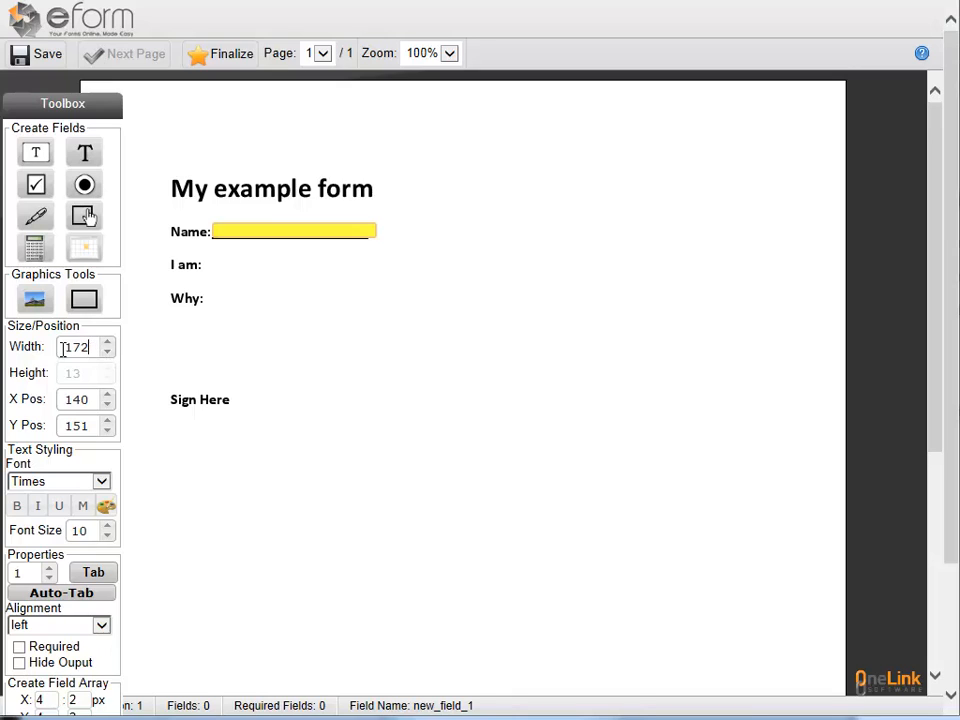
pyautogui.doubleClick(62, 347)
pyautogui.write('170')
pyautogui.click(109, 404)
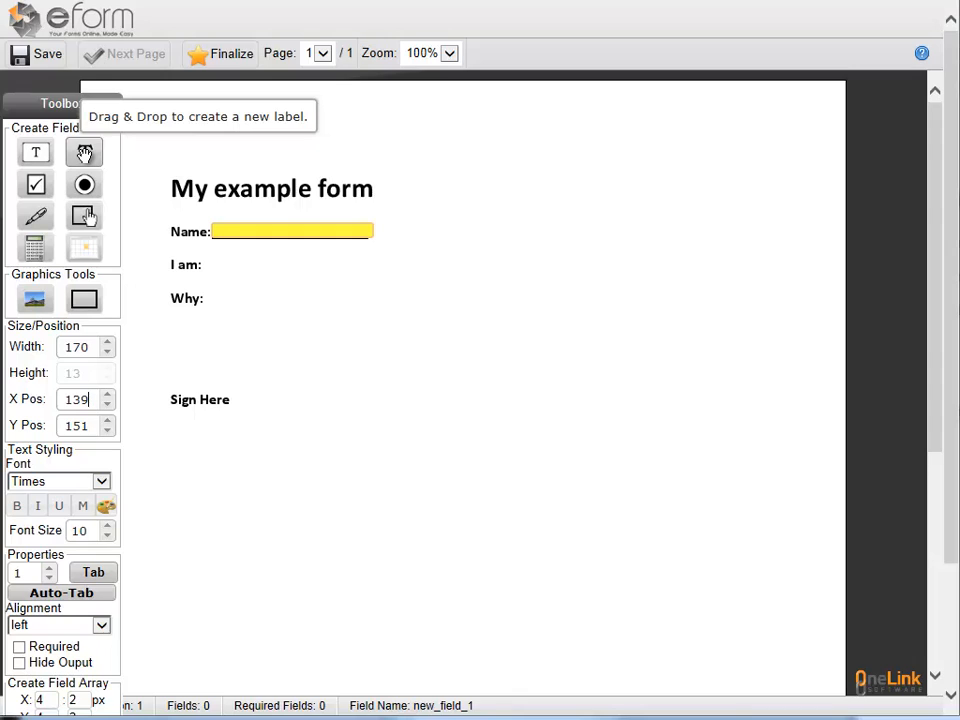
# Place a dropdown select field beside I am: on the form
pyautogui.moveTo(83, 216); pyautogui.dragTo(219, 263)
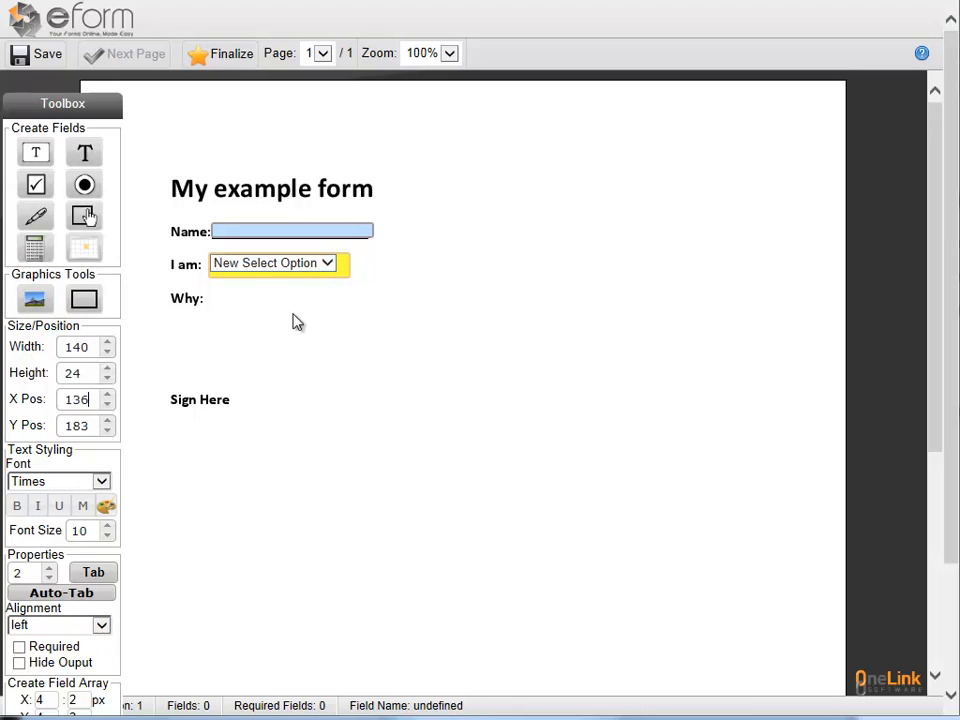
pyautogui.click(317, 268)
pyautogui.click(327, 266)
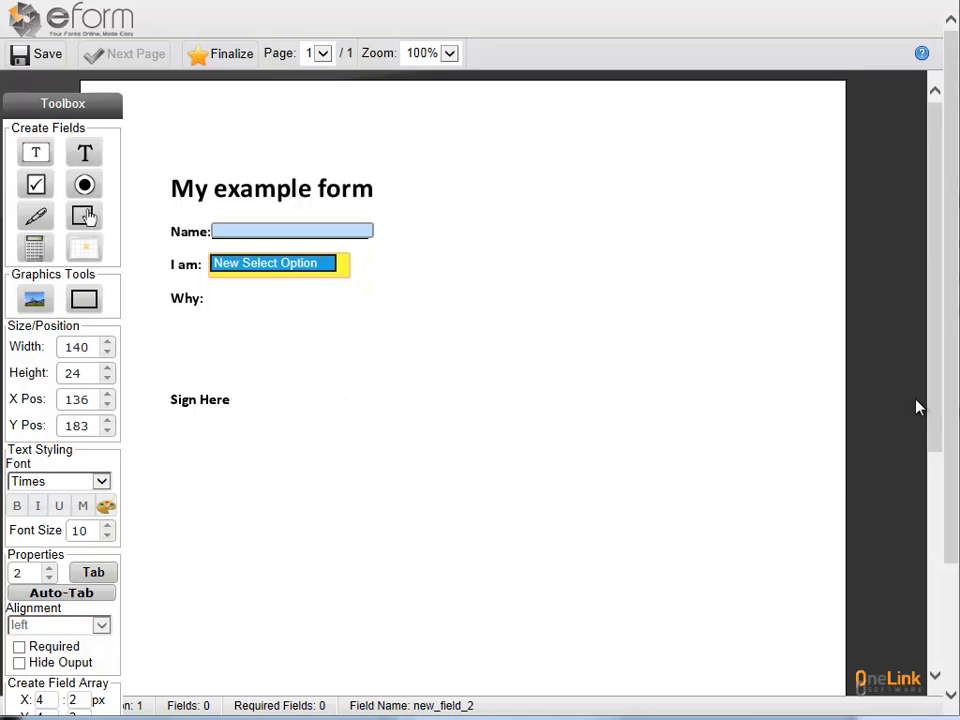
pyautogui.moveTo(936, 388)
pyautogui.mouseDown()
pyautogui.moveTo(936, 439)
pyautogui.moveTo(939, 390)
pyautogui.moveTo(954, 414)
pyautogui.moveTo(955, 508)
pyautogui.mouseUp()
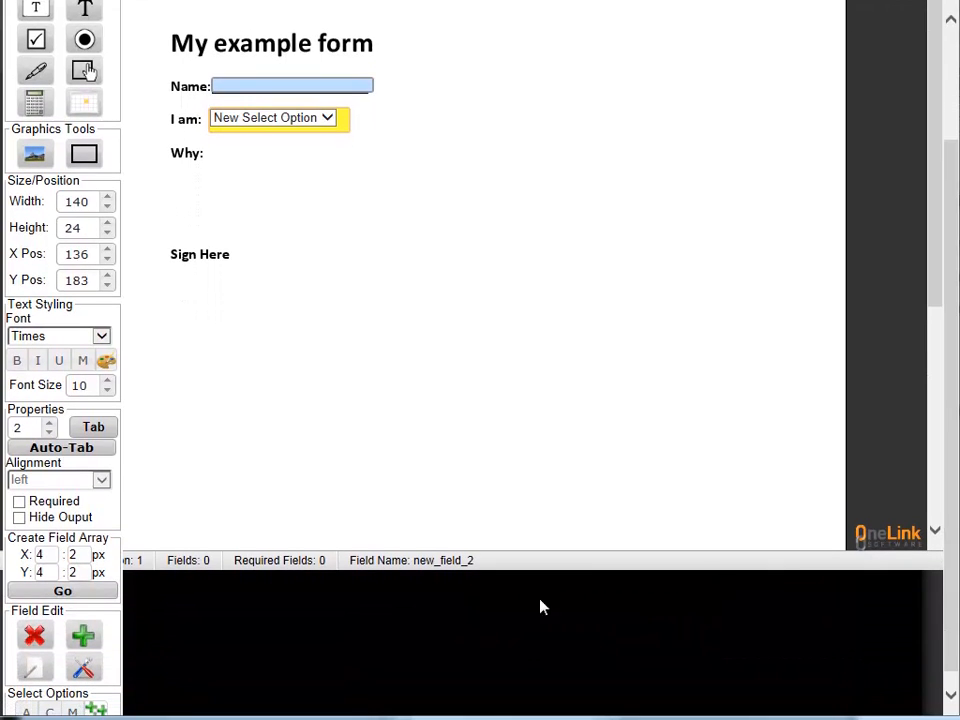
# Name the dropdown Iam with the tooltip 'How are you feeling'
pyautogui.click(28, 676)
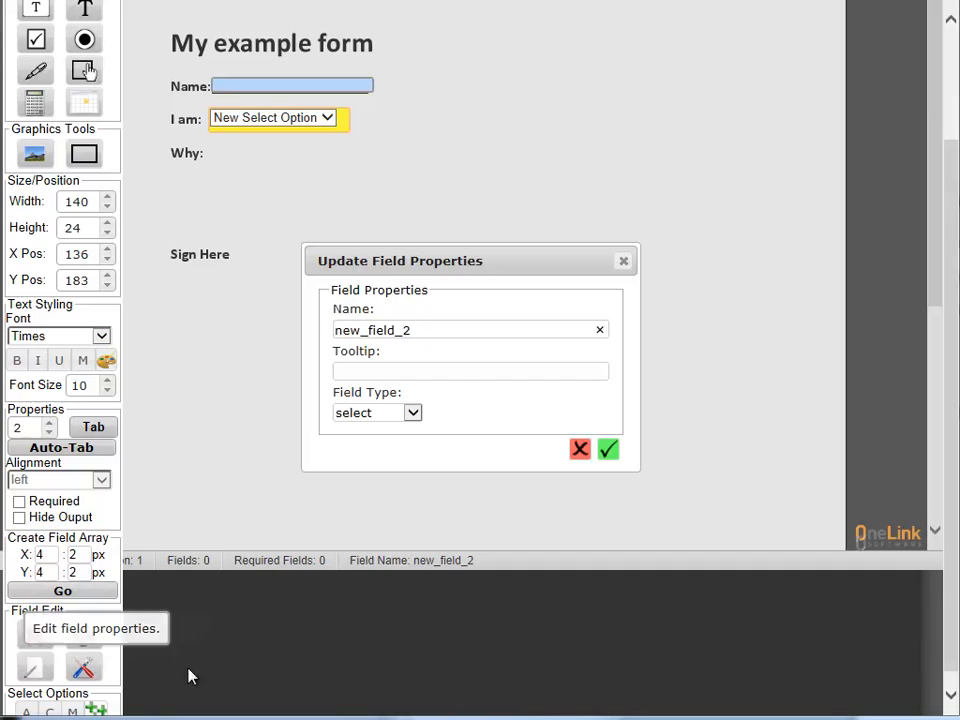
pyautogui.moveTo(420, 331); pyautogui.dragTo(328, 340)
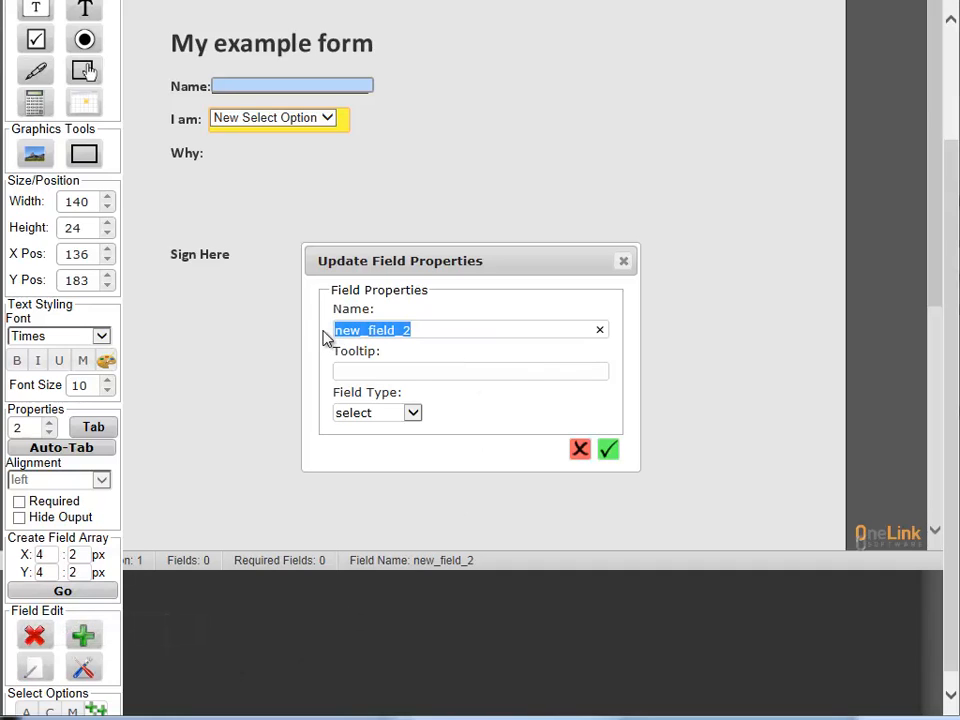
pyautogui.write('Iam')
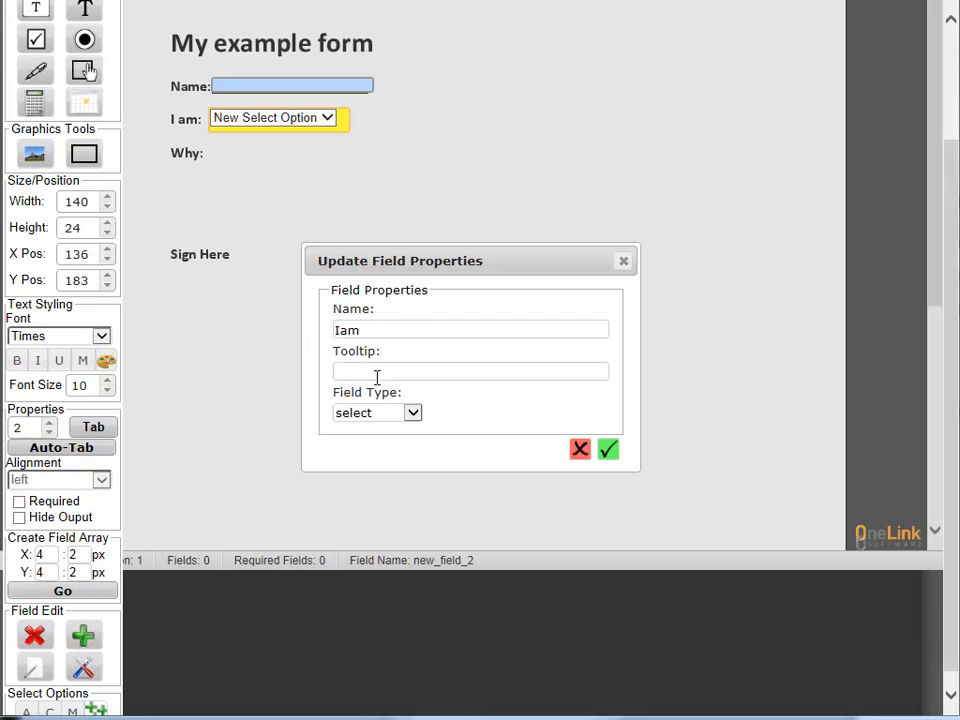
pyautogui.write('How are you feeling')
pyautogui.click(610, 451)
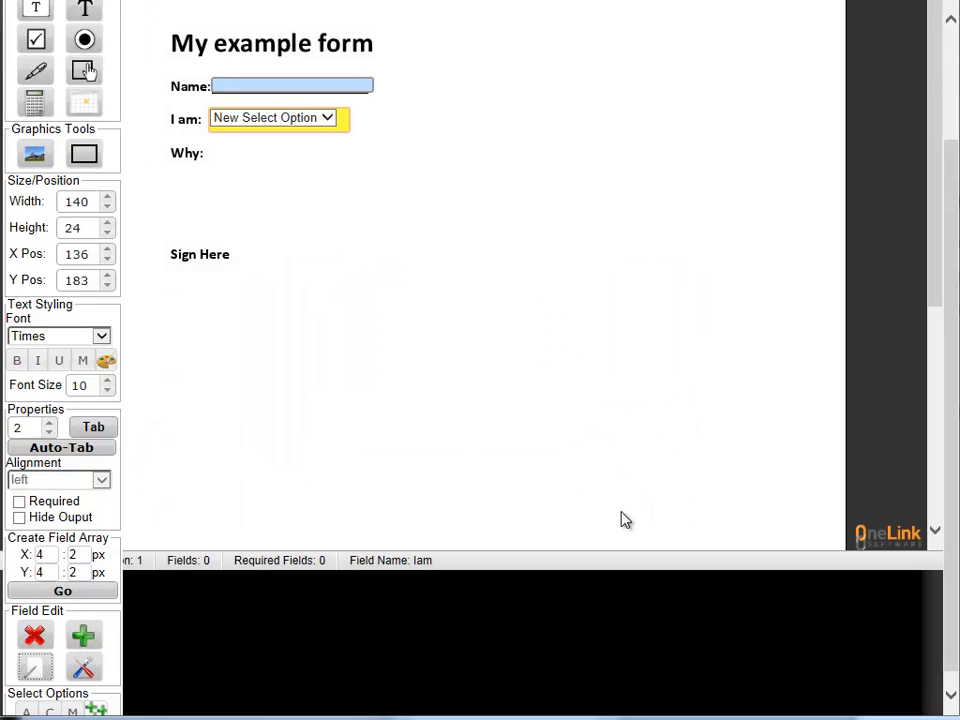
# Give the Iam dropdown two options, Happy and Sad :(, and save them
pyautogui.click(85, 669)
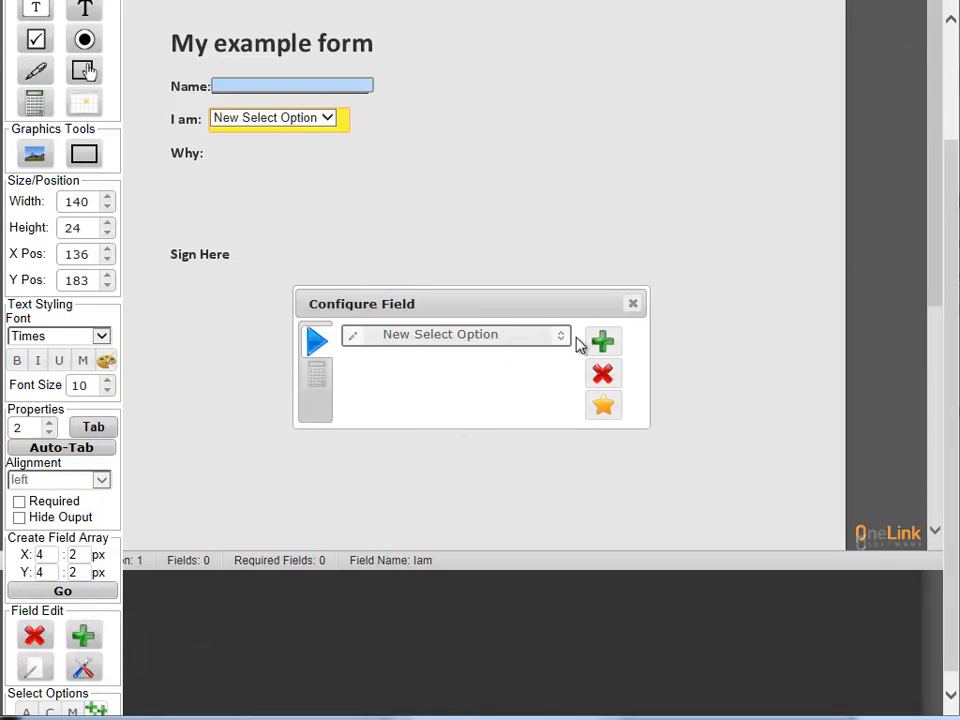
pyautogui.click(356, 340)
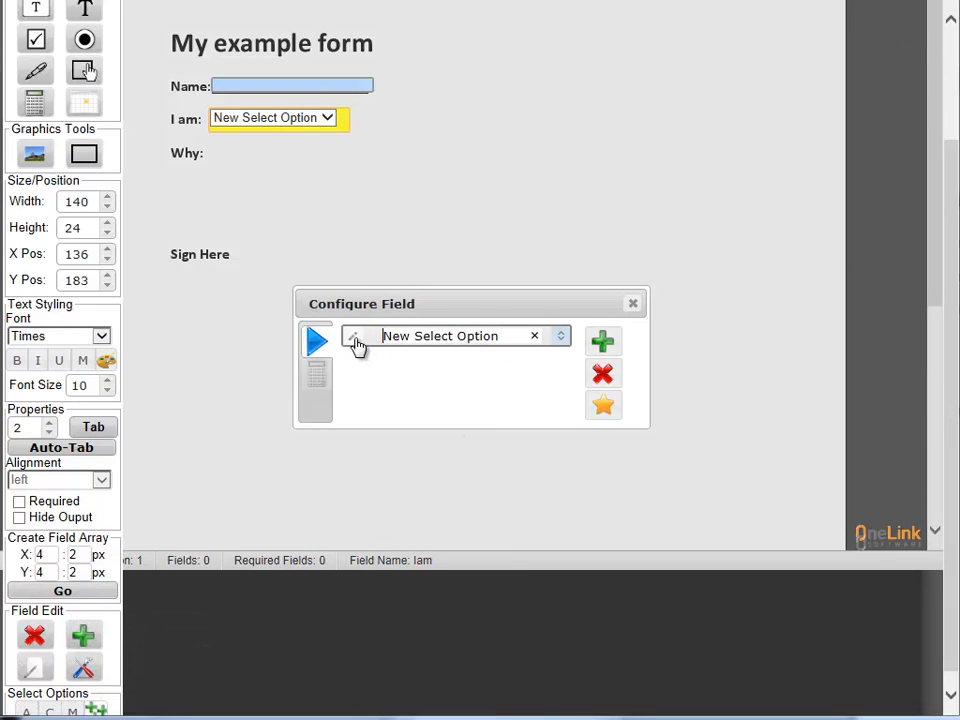
pyautogui.press('Delete')
pyautogui.press('Delete')
pyautogui.press('Delete')
pyautogui.press('Delete')
pyautogui.press('Delete')
pyautogui.press('Delete')
pyautogui.press('Delete')
pyautogui.press('Delete')
pyautogui.press('Delete')
pyautogui.press('Delete')
pyautogui.press('Delete')
pyautogui.press('Delete')
pyautogui.press('Delete')
pyautogui.press('Delete')
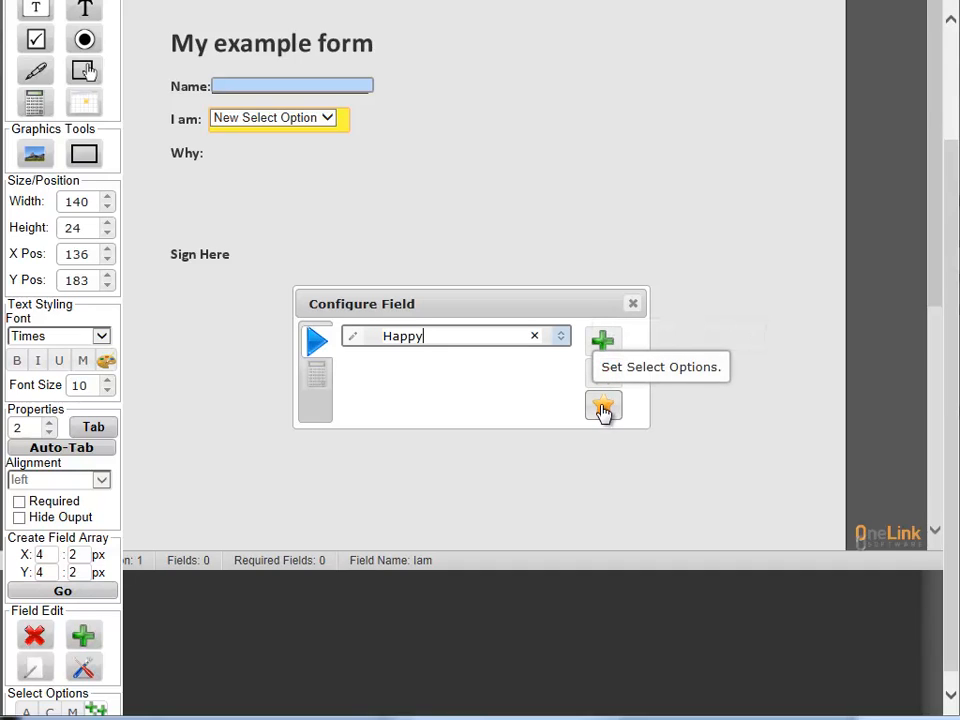
pyautogui.click(603, 340)
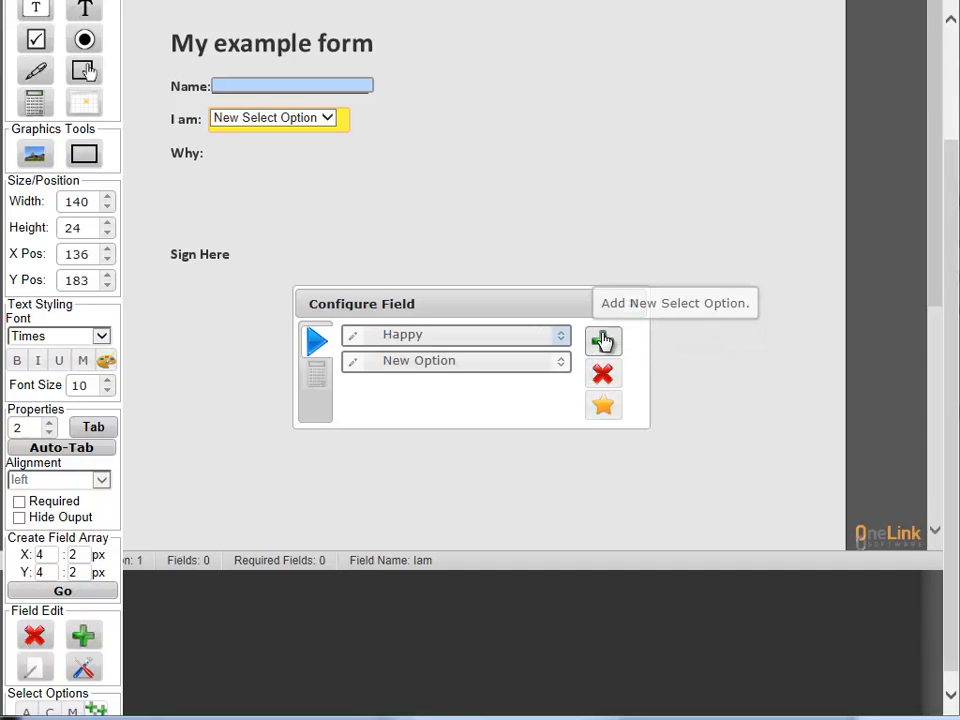
pyautogui.click(356, 366)
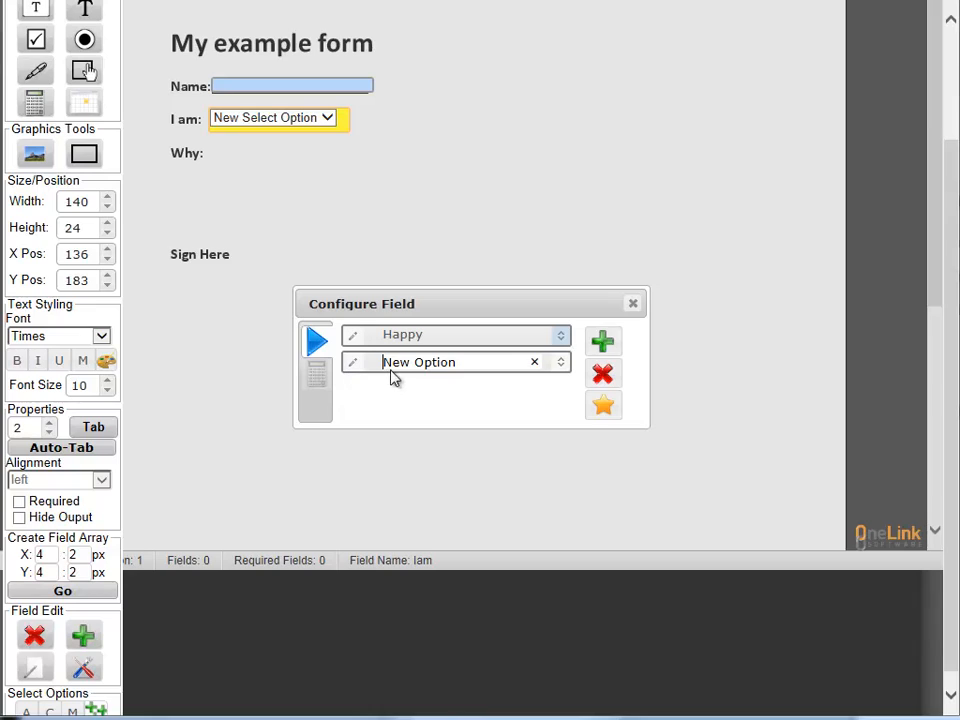
pyautogui.press('Delete')
pyautogui.press('Delete')
pyautogui.press('Delete')
pyautogui.press('Delete')
pyautogui.press('Delete')
pyautogui.press('Delete')
pyautogui.press('Delete')
pyautogui.press('Delete')
pyautogui.press('Delete')
pyautogui.press('Delete')
pyautogui.click(530, 394)
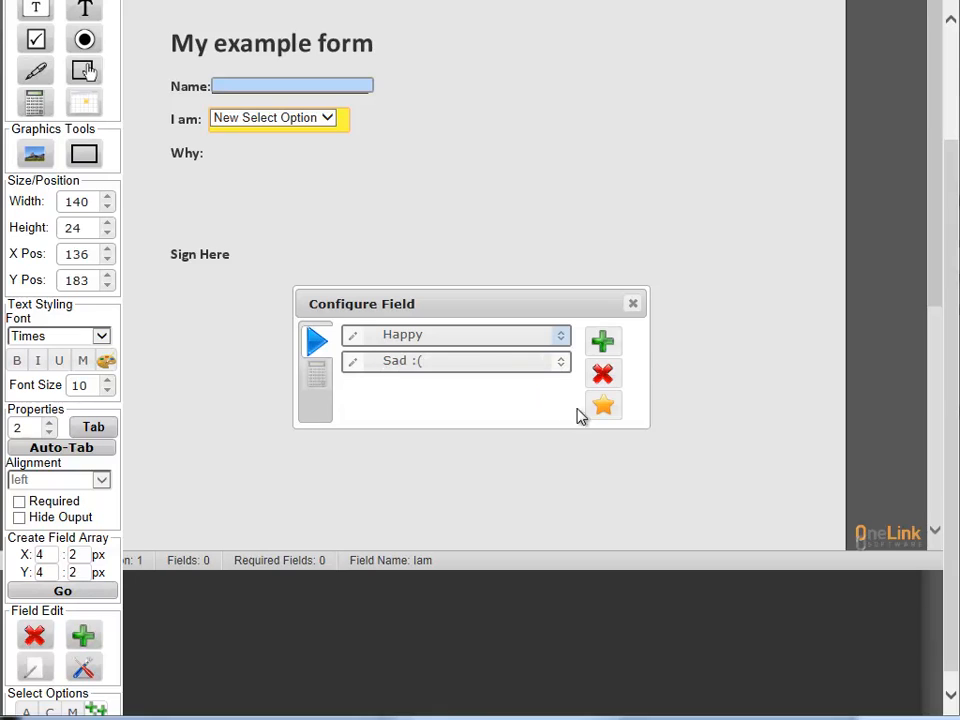
pyautogui.click(602, 408)
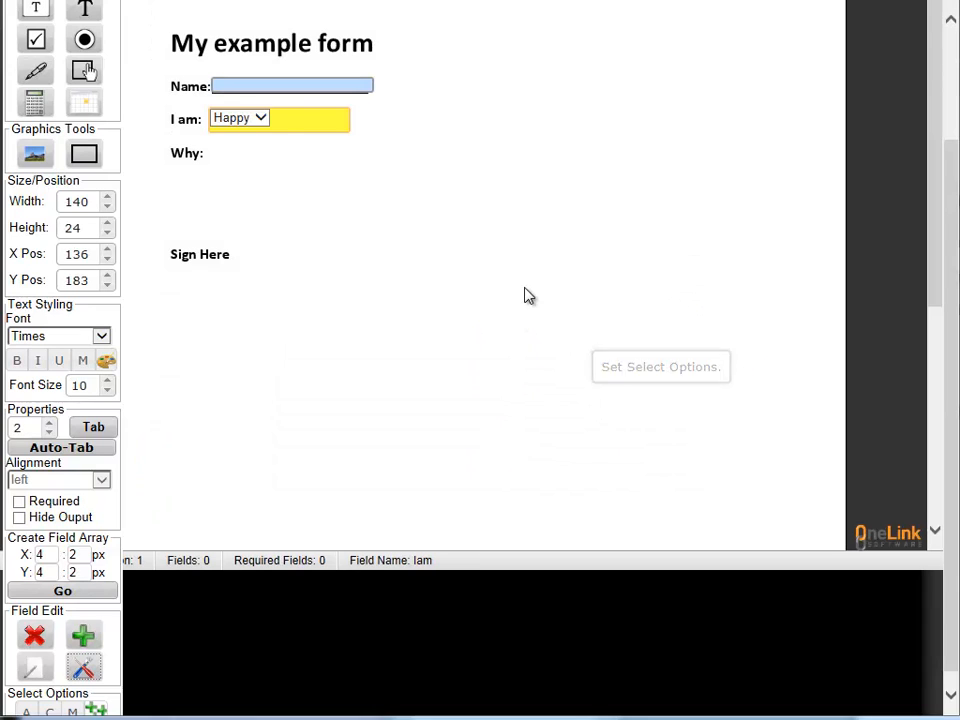
# Check the dropdown's choices, leaving Happy selected
pyautogui.click(265, 127)
pyautogui.click(265, 127)
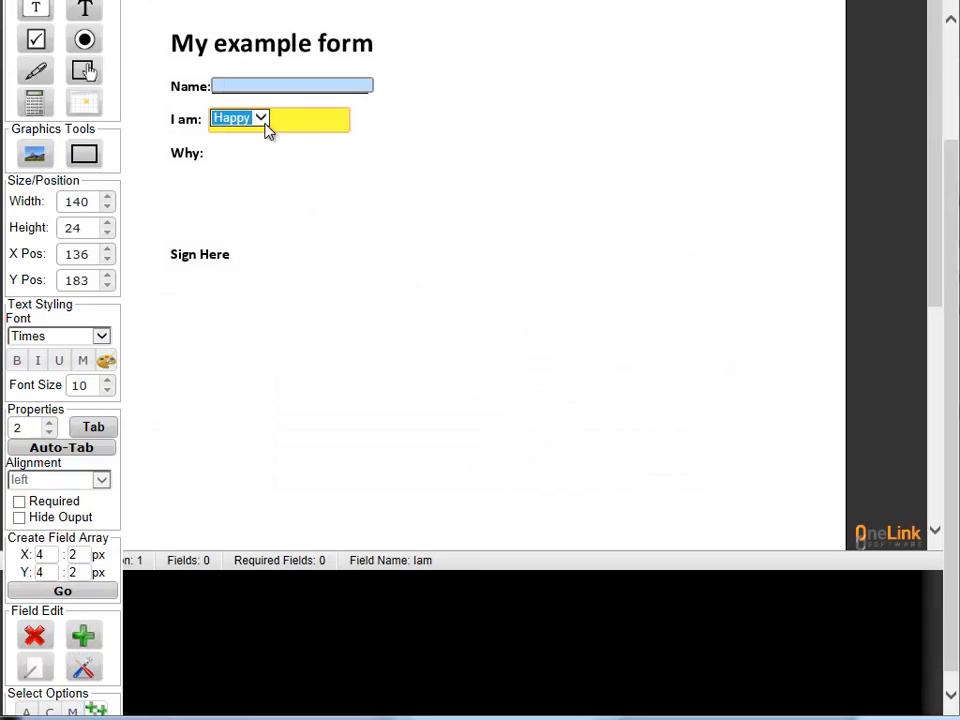
pyautogui.click(281, 165)
# Place a new text field beside Why: on the form
pyautogui.click(239, 151)
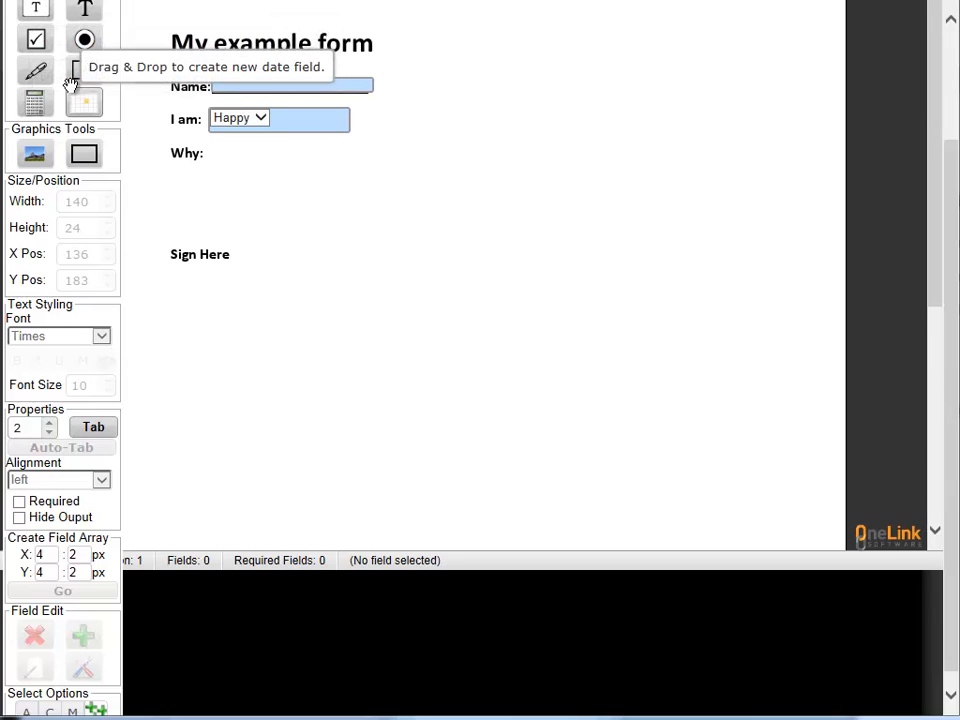
pyautogui.moveTo(35, 11); pyautogui.dragTo(213, 168)
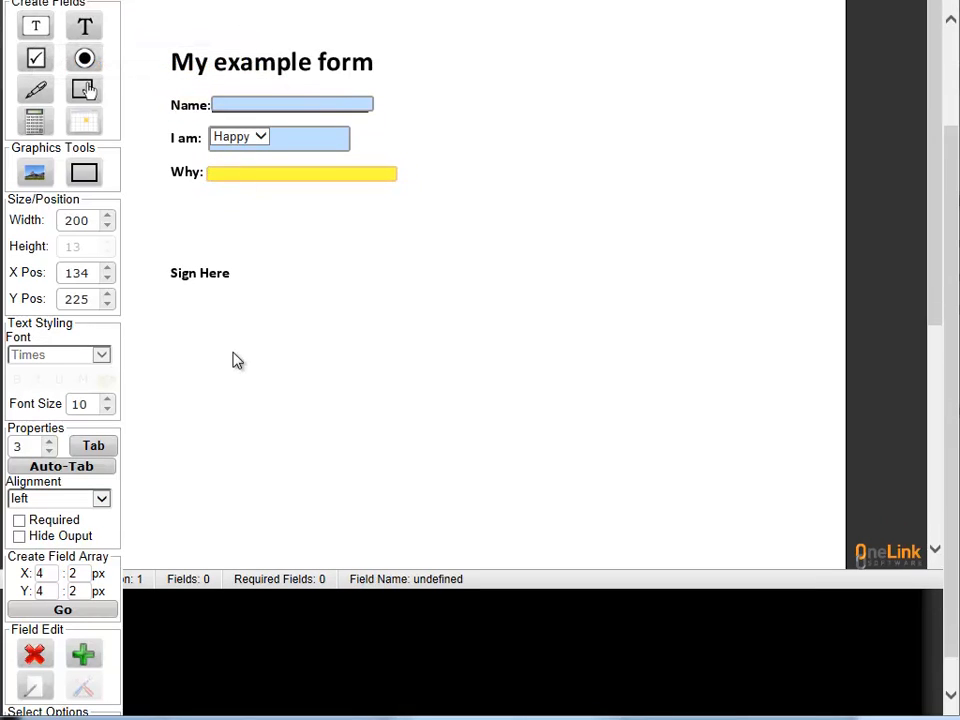
pyautogui.click(35, 686)
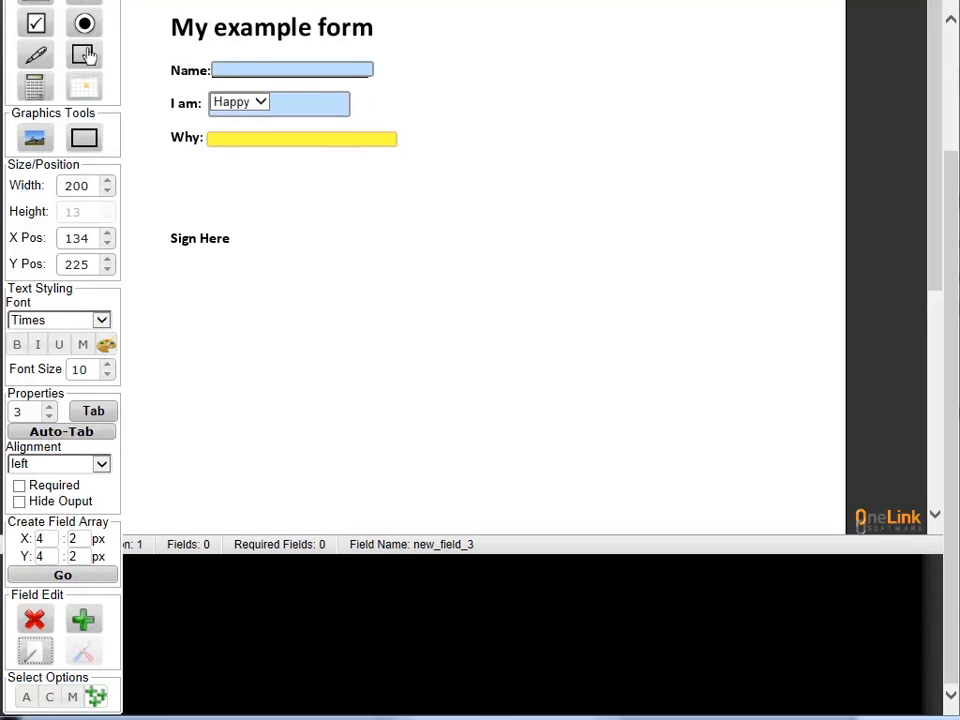
pyautogui.scroll(1, 288, 280)
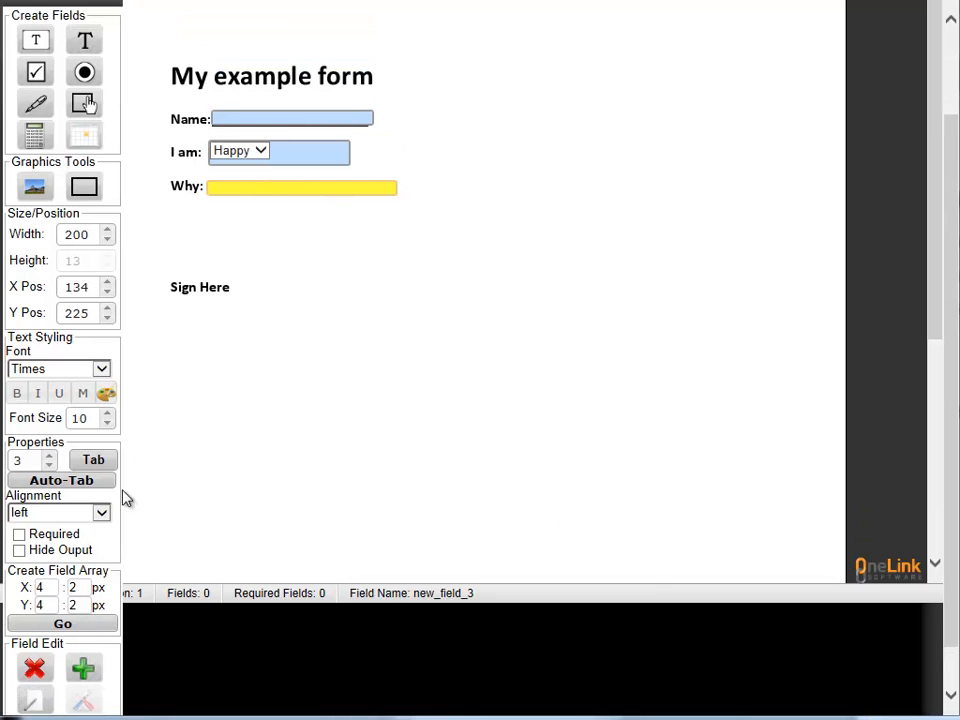
# Name the Why field why with the tooltip 'Why are you feeling this way'
pyautogui.click(38, 702)
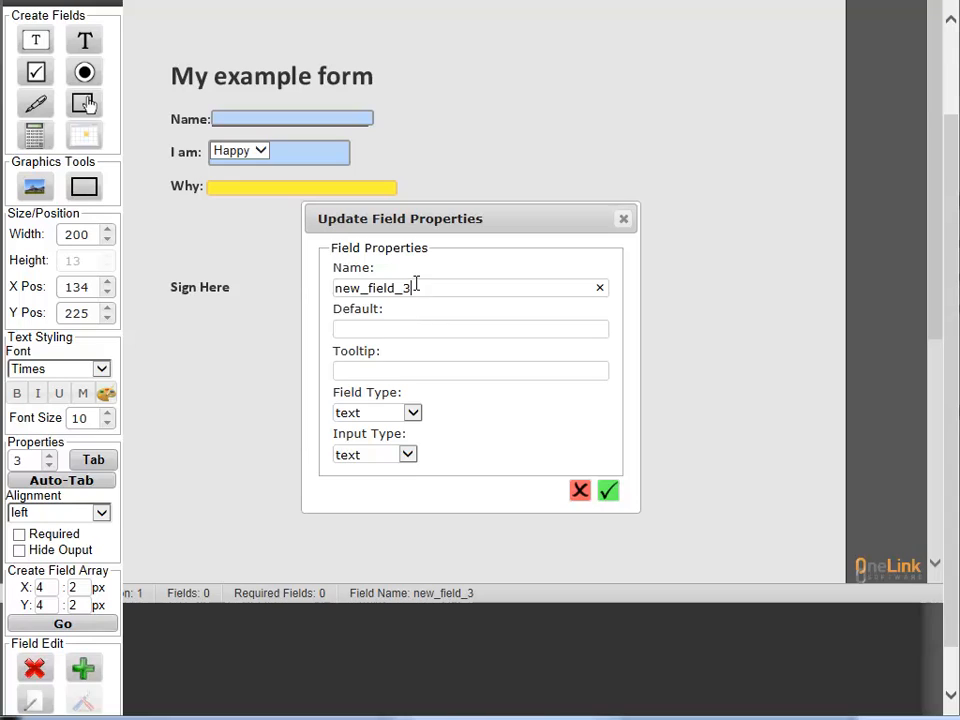
pyautogui.moveTo(415, 285); pyautogui.dragTo(290, 260)
pyautogui.write('whuy')
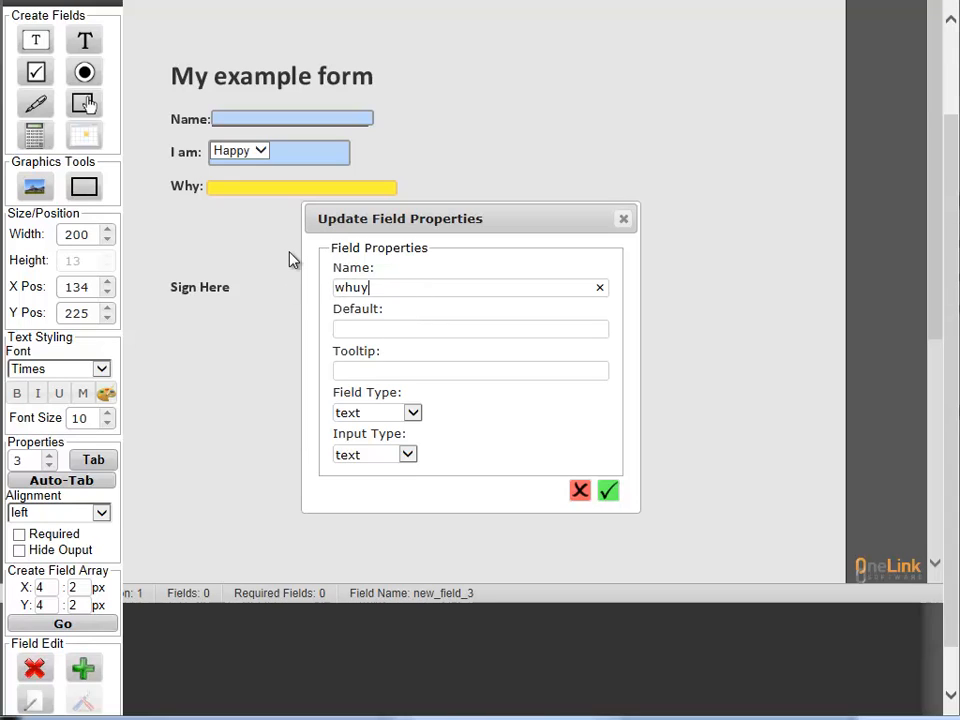
pyautogui.press('BackSpace')
pyautogui.press('BackSpace')
pyautogui.write('y')
pyautogui.click(447, 359)
pyautogui.write('Why are you feeling')
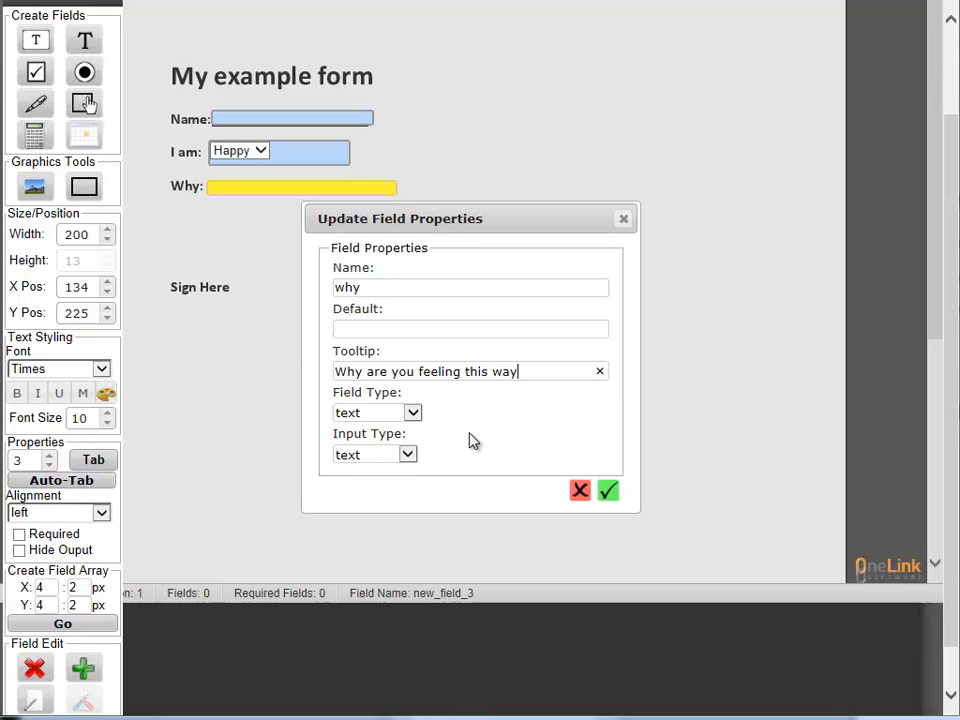
pyautogui.click(610, 493)
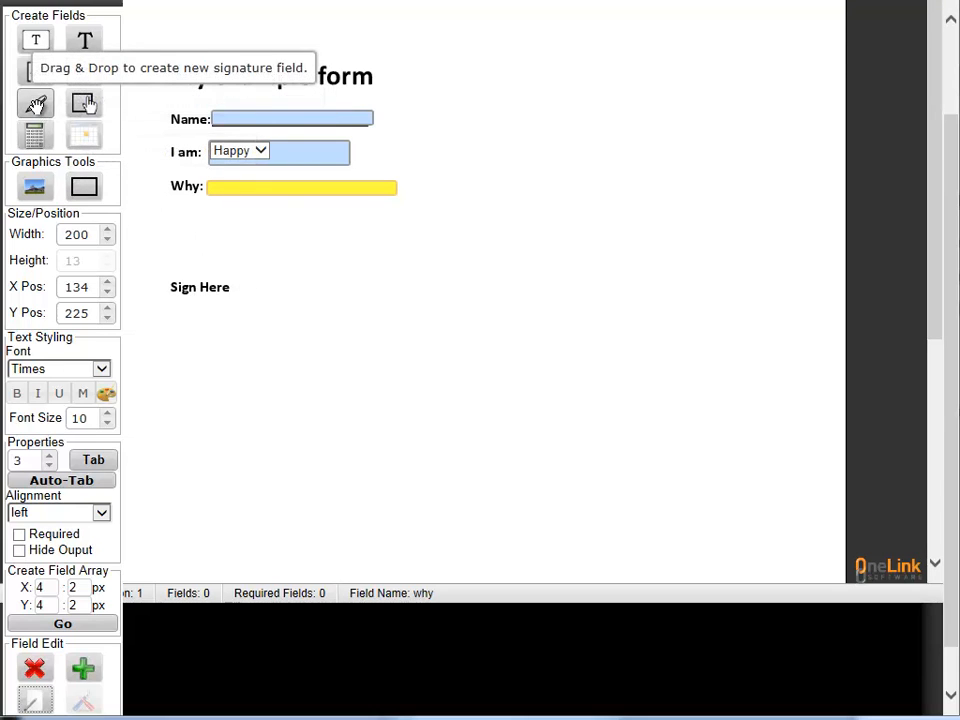
# Drop a signature field above Sign Here, named signature with tooltip 'Please sign here'
pyautogui.moveTo(35, 103)
pyautogui.mouseDown()
pyautogui.moveTo(186, 206)
pyautogui.moveTo(189, 259)
pyautogui.moveTo(175, 263)
pyautogui.mouseUp()
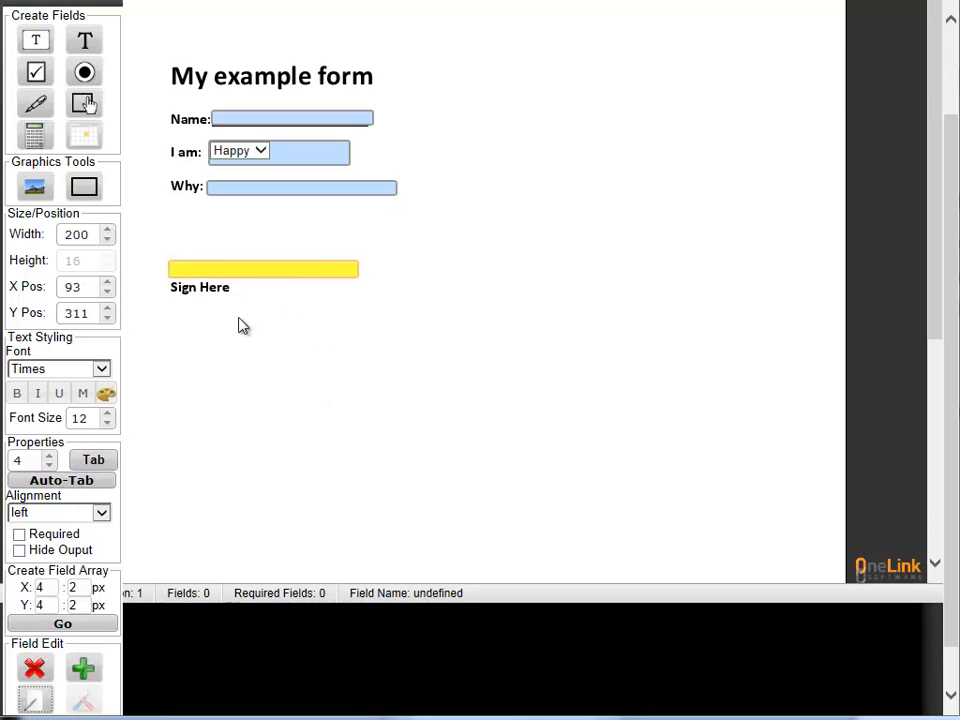
pyautogui.click(35, 701)
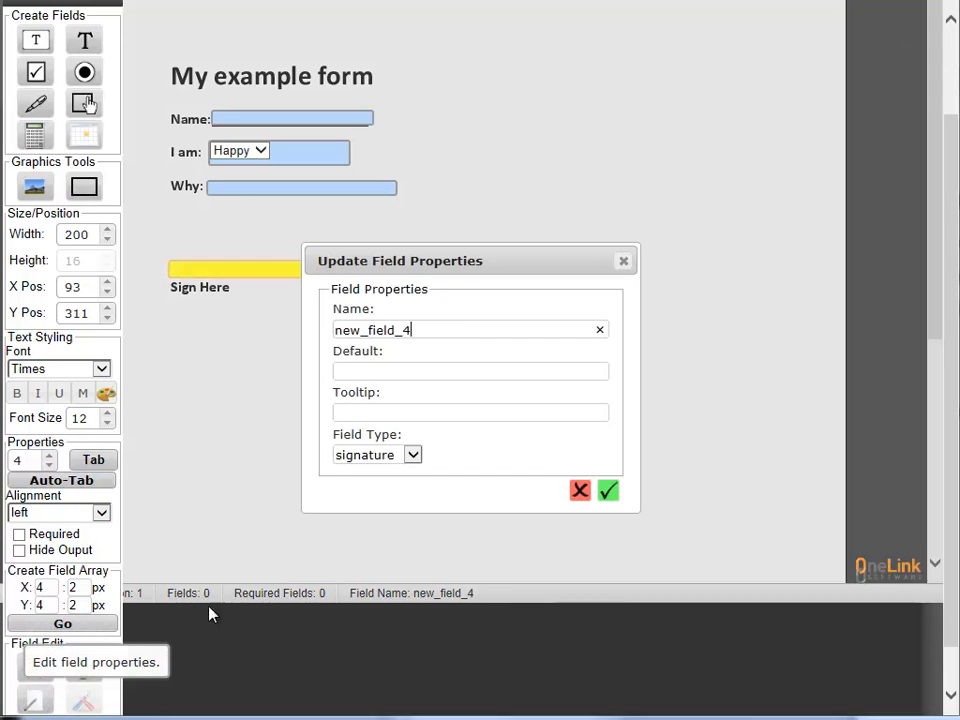
pyautogui.moveTo(449, 337); pyautogui.dragTo(298, 327)
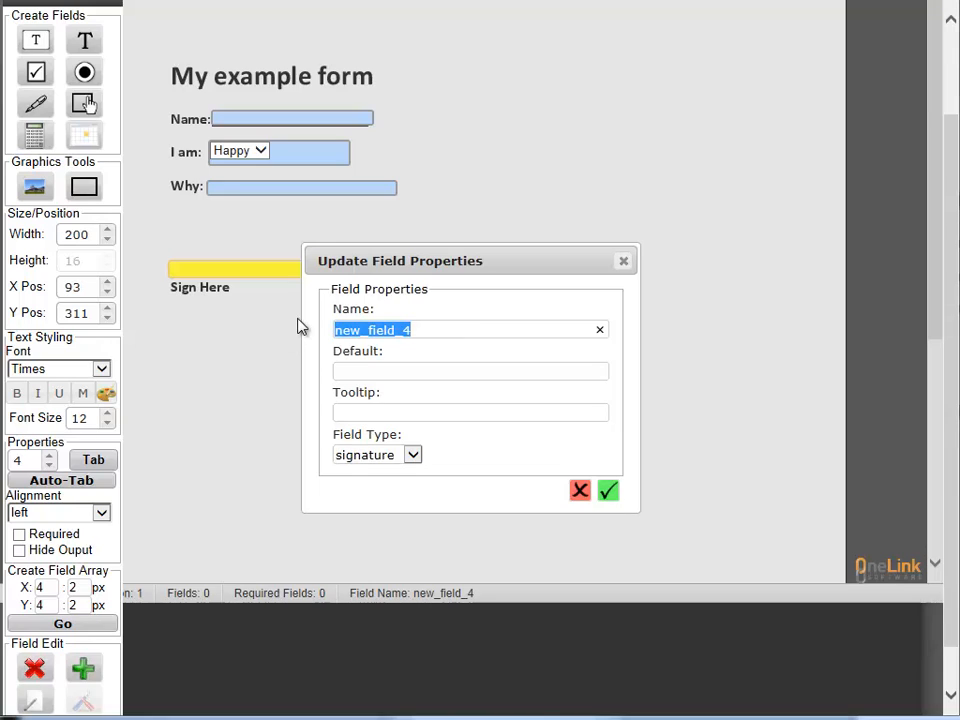
pyautogui.write('signature')
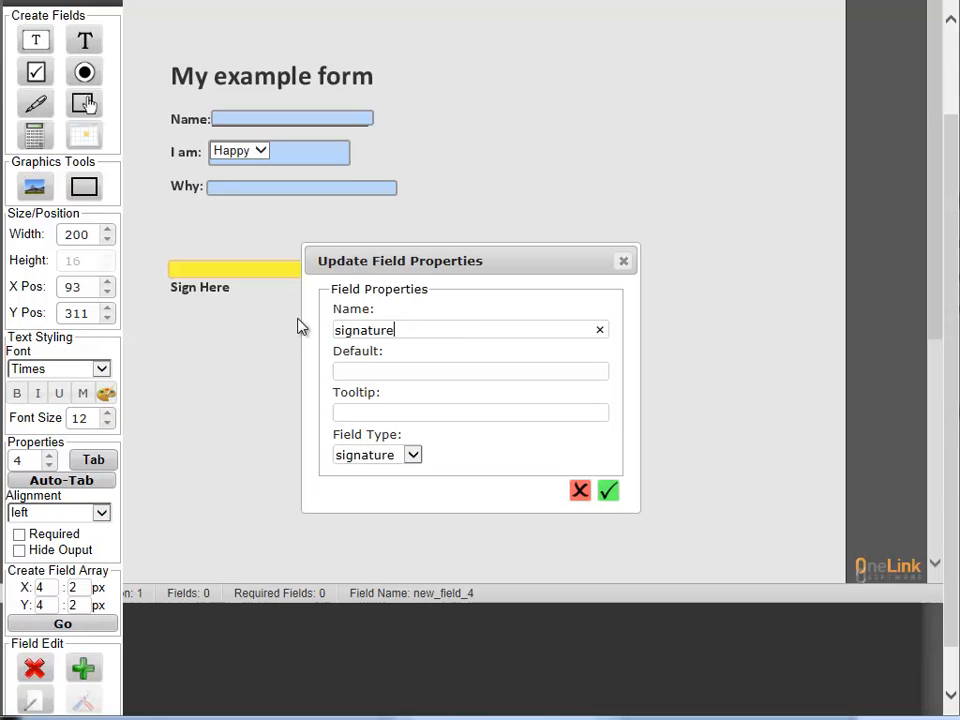
pyautogui.click(405, 413)
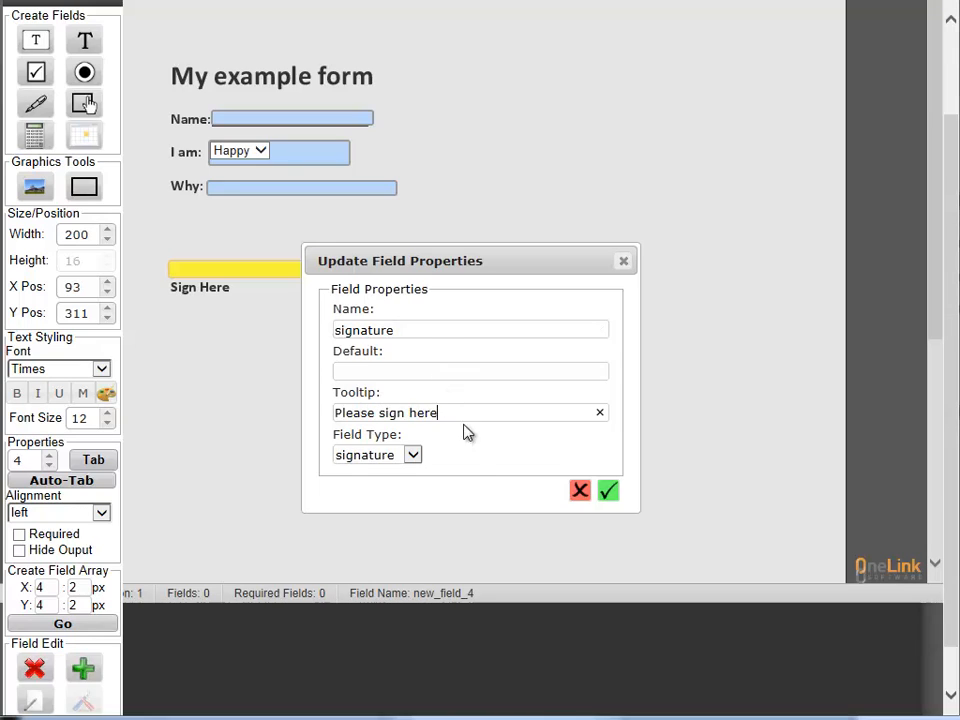
pyautogui.click(608, 492)
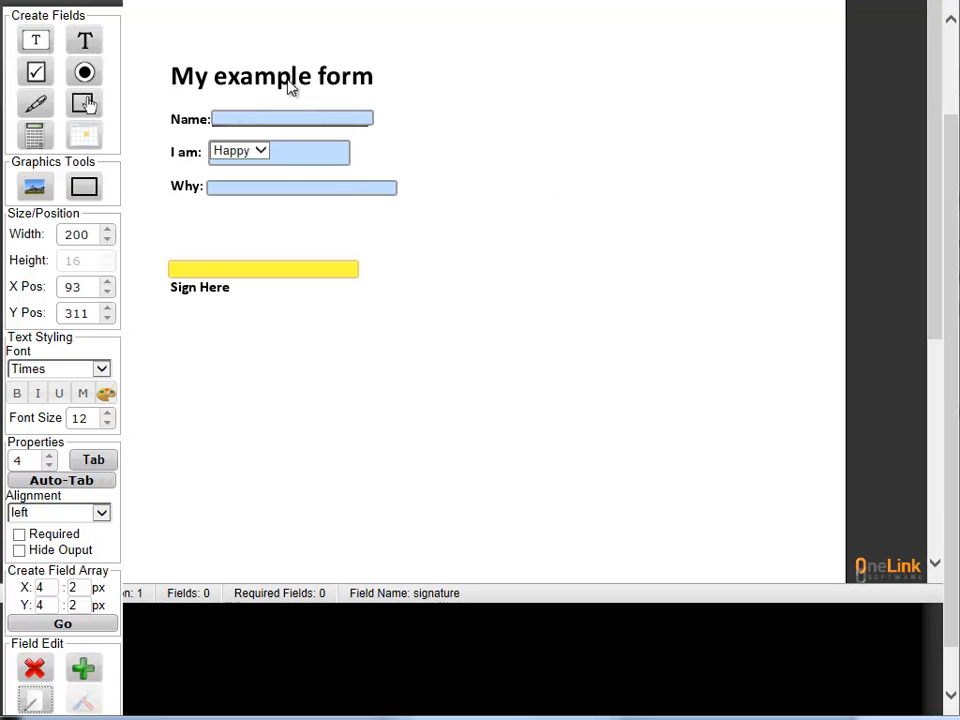
pyautogui.moveTo(949, 274); pyautogui.dragTo(949, 177)
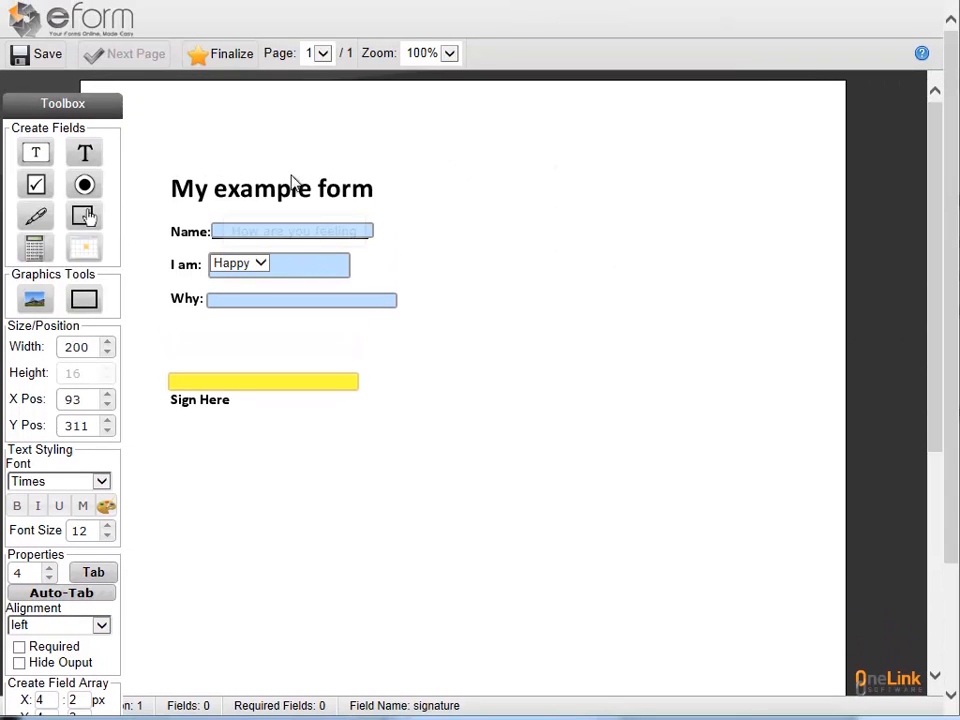
# Finalize the four-field form and go back to the Job Lookup dashboard
pyautogui.click(212, 56)
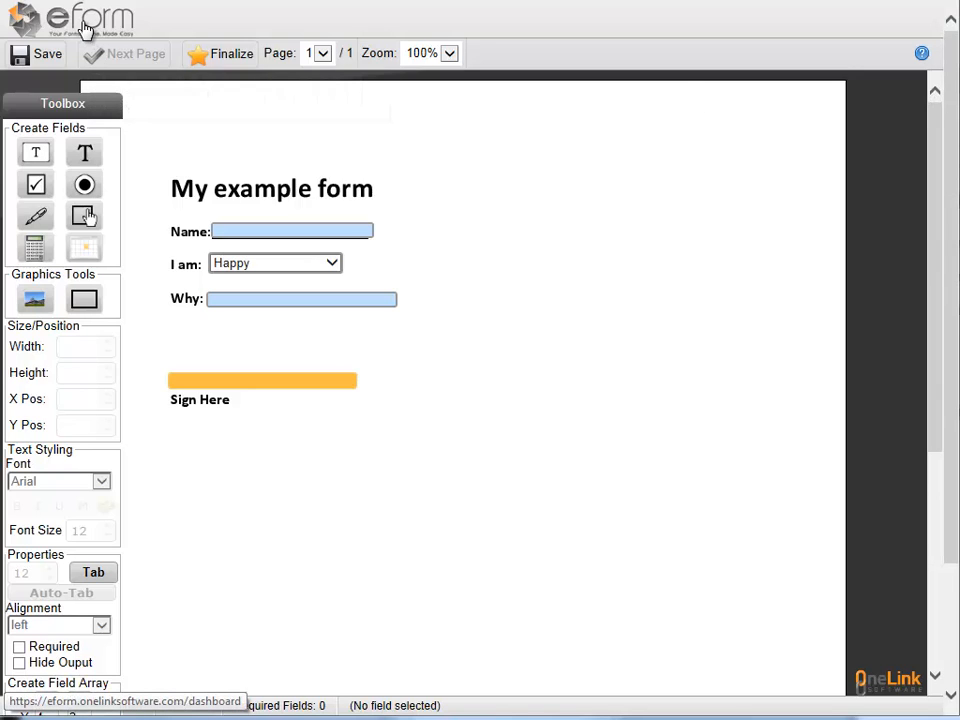
pyautogui.click(86, 30)
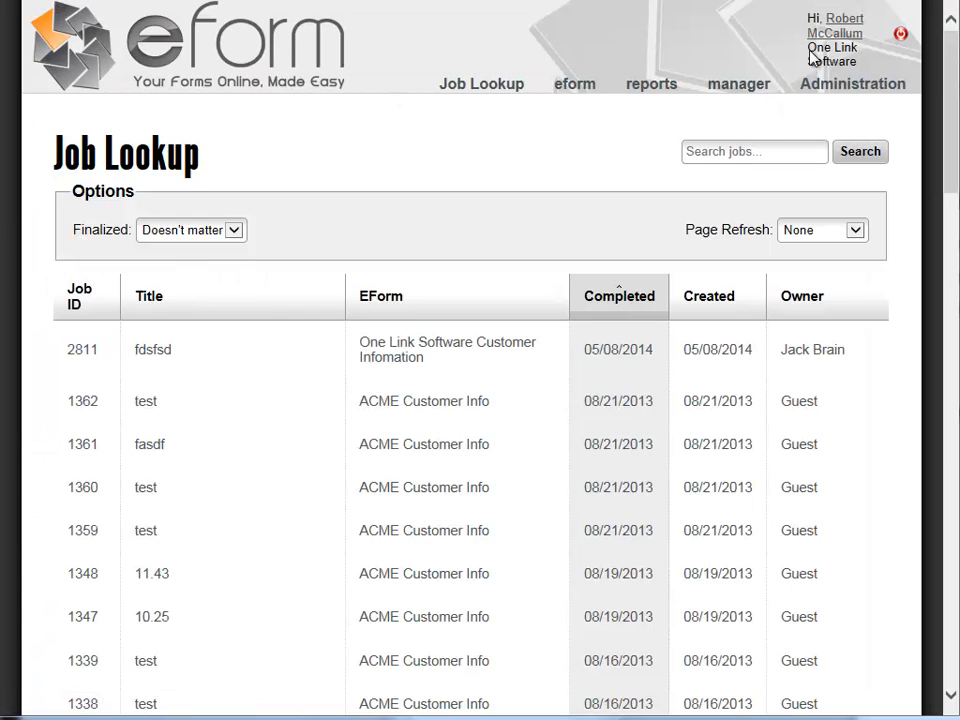
# In Add/Remove an Eform, add My example form v1 - (525) to the new eform
pyautogui.moveTo(745, 86)
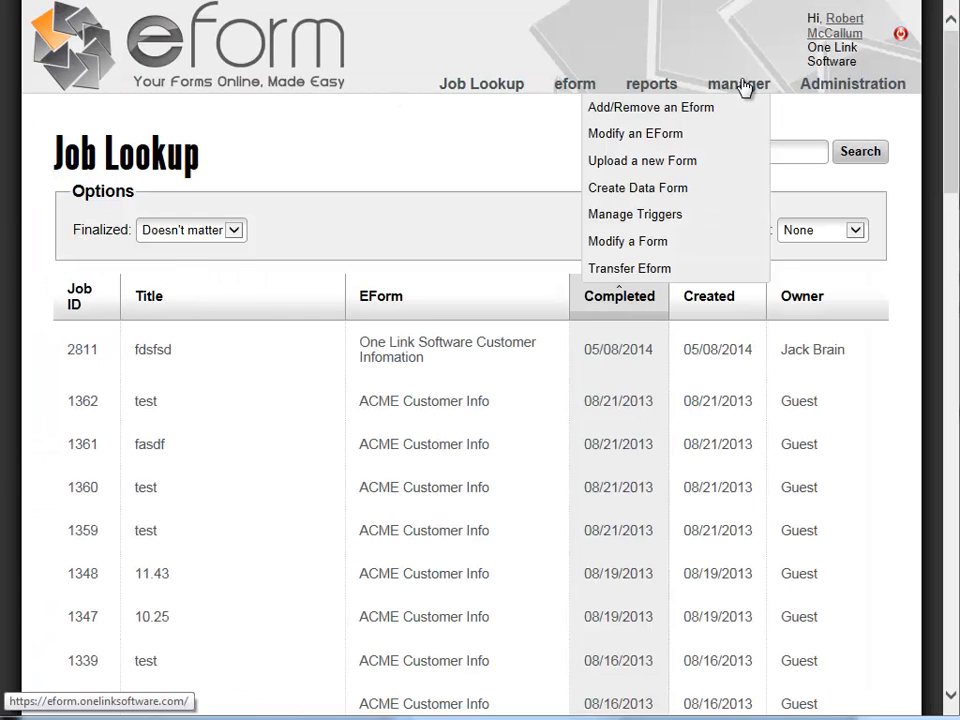
pyautogui.click(656, 118)
pyautogui.click(215, 250)
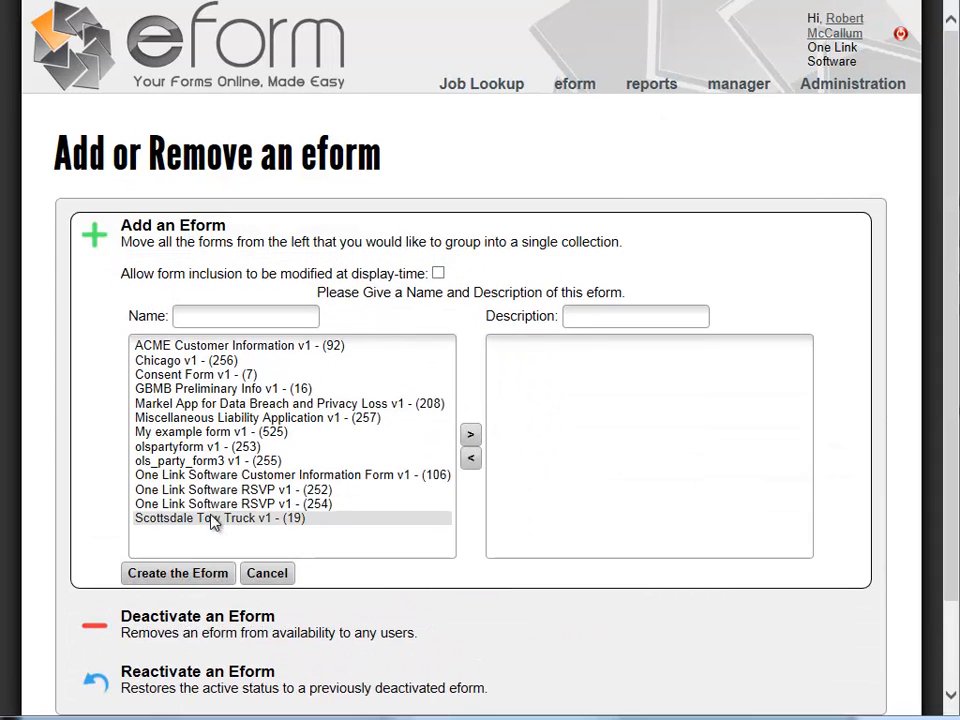
pyautogui.click(262, 432)
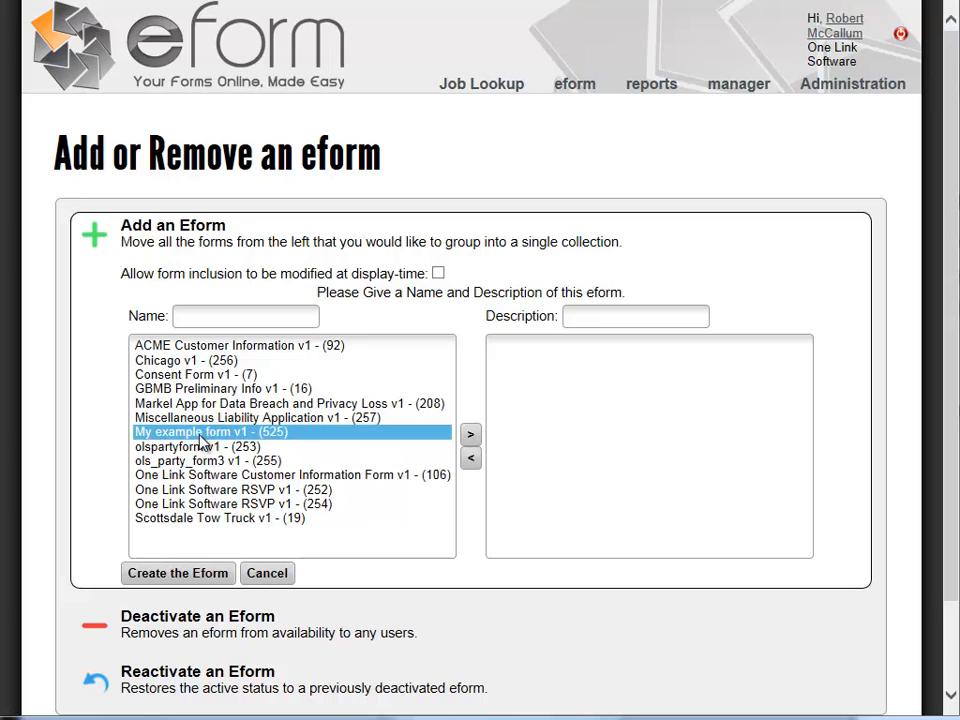
pyautogui.click(470, 440)
# Name the eform My example form with description 'My exmple form' and create it
pyautogui.click(242, 311)
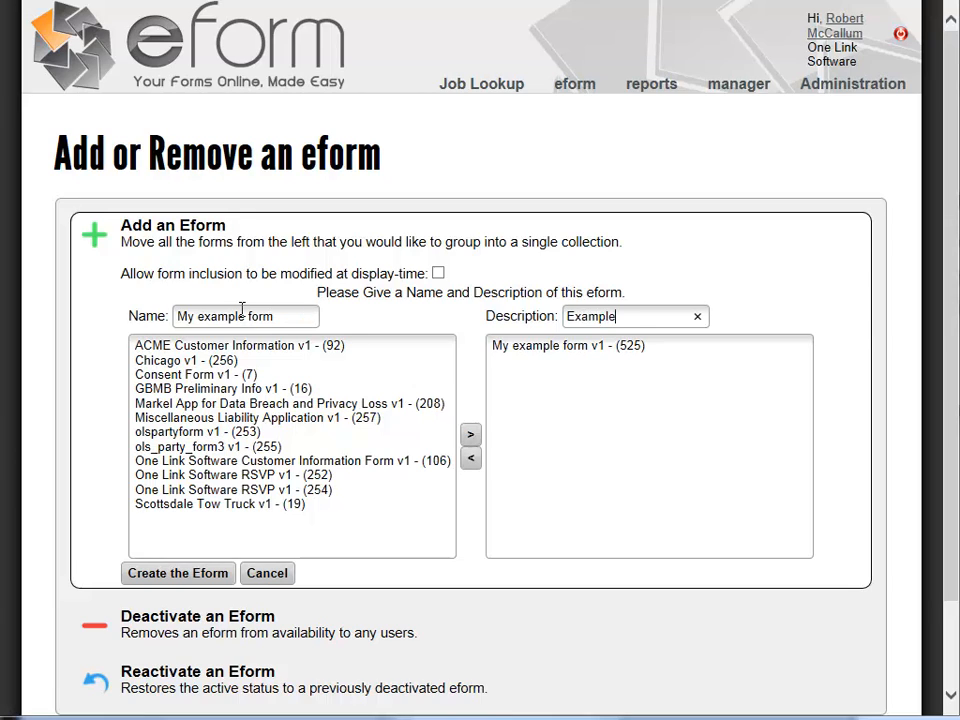
pyautogui.press('BackSpace')
pyautogui.press('BackSpace')
pyautogui.press('BackSpace')
pyautogui.press('BackSpace')
pyautogui.press('BackSpace')
pyautogui.press('BackSpace')
pyautogui.press('BackSpace')
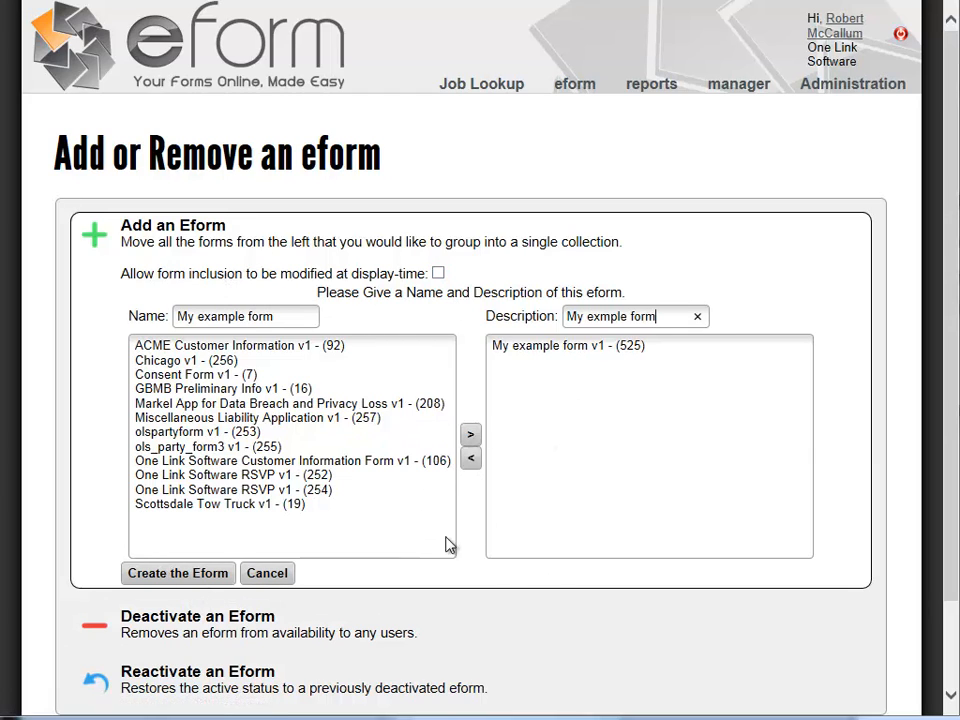
pyautogui.click(195, 578)
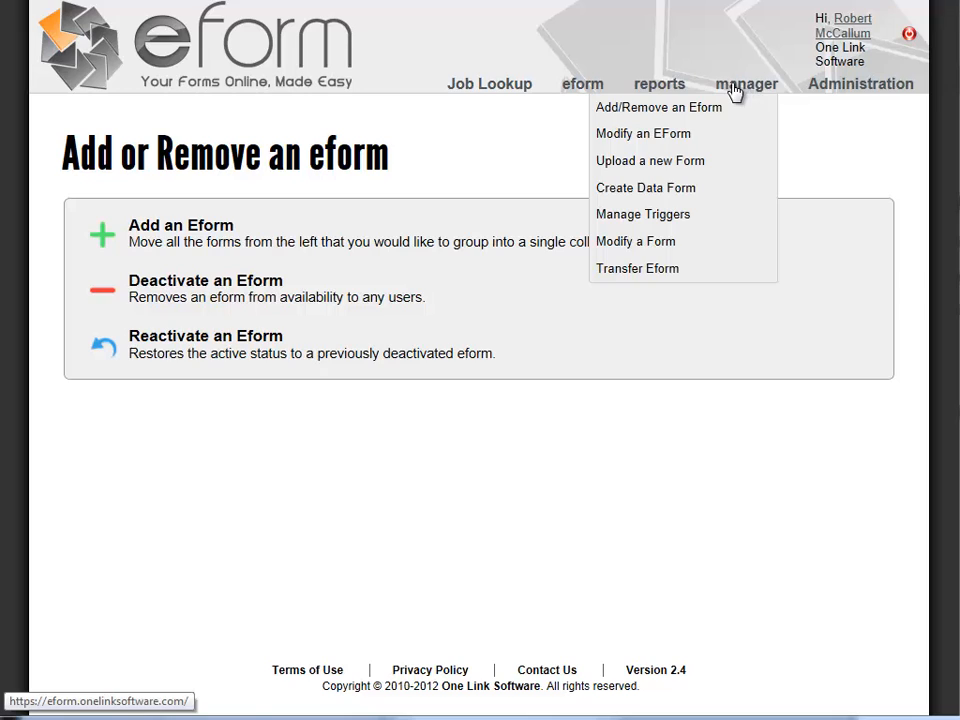
# From eform > View Eforms, open the My example form row in the form filler
pyautogui.moveTo(590, 87)
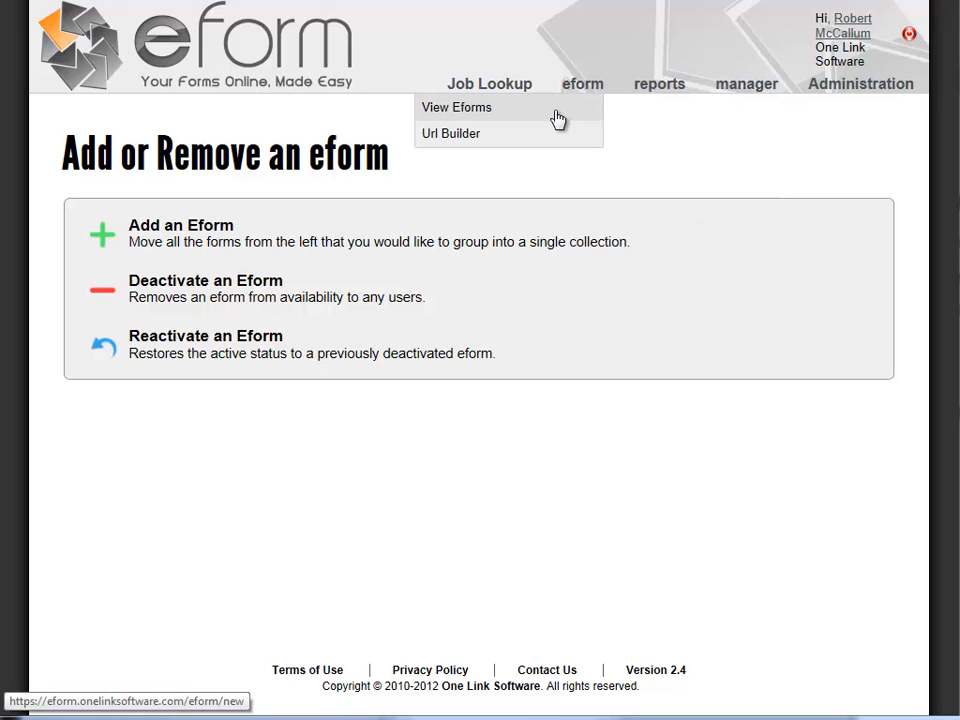
pyautogui.click(560, 118)
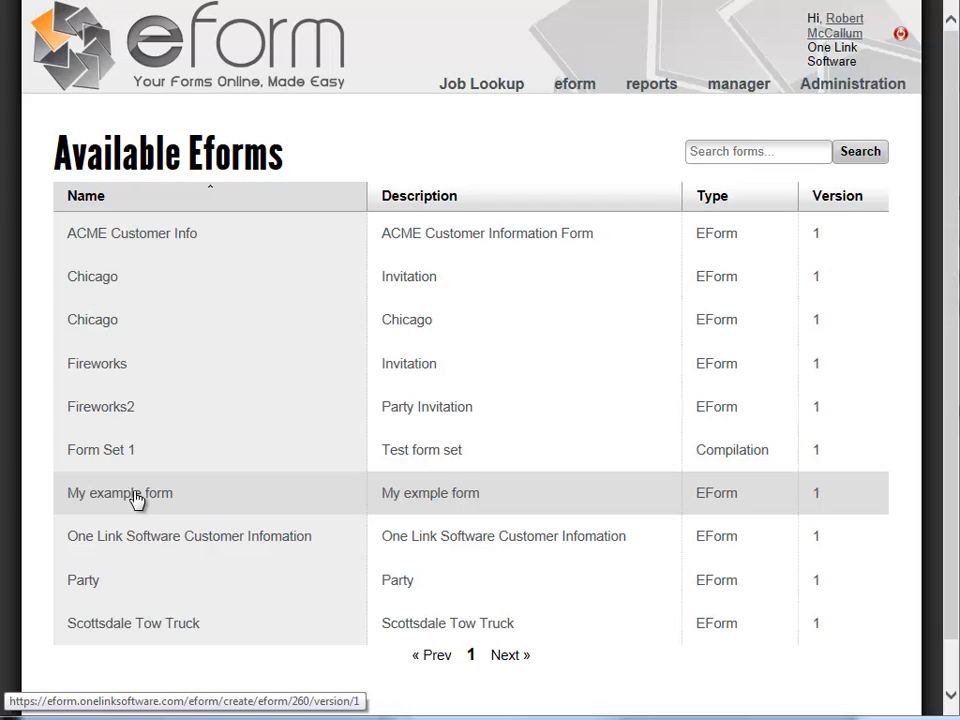
pyautogui.click(134, 498)
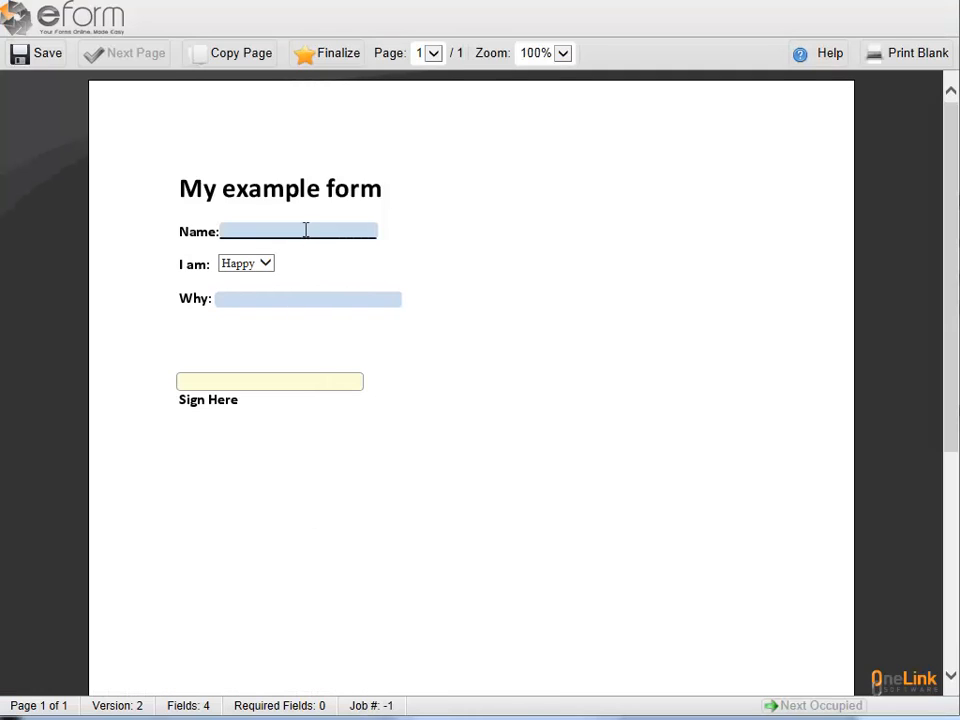
# Enter a name, keep 'I am' as Happy, and give 'I like my work' as the reason
pyautogui.click(305, 230)
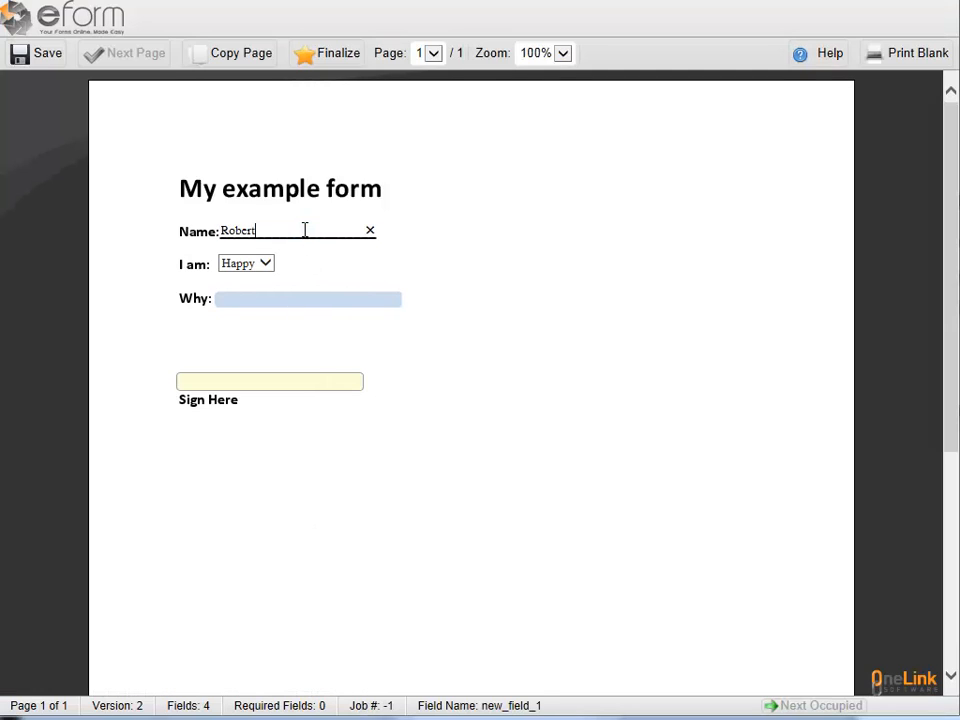
pyautogui.click(268, 266)
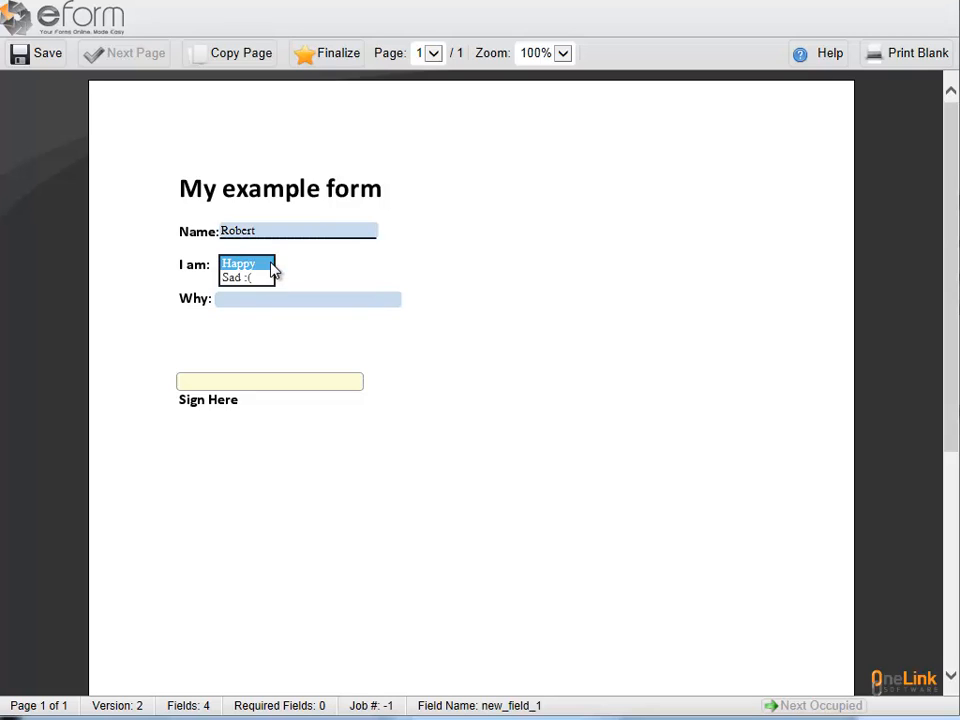
pyautogui.click(272, 266)
pyautogui.click(278, 296)
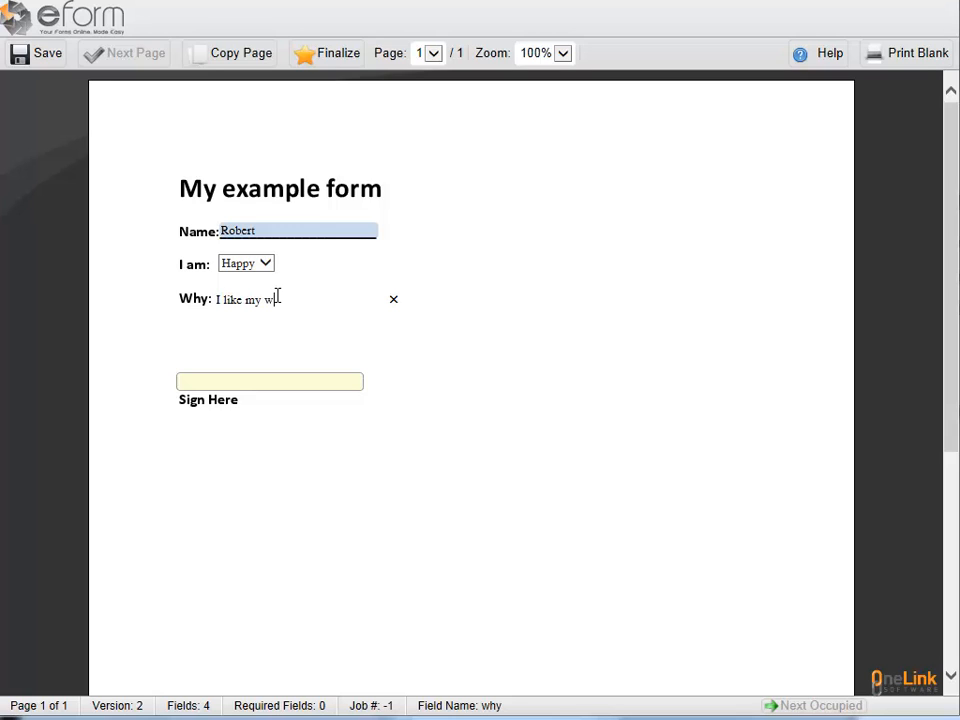
# Sign the form electronically: accept the agreement and enter the signer's full name
pyautogui.click(326, 386)
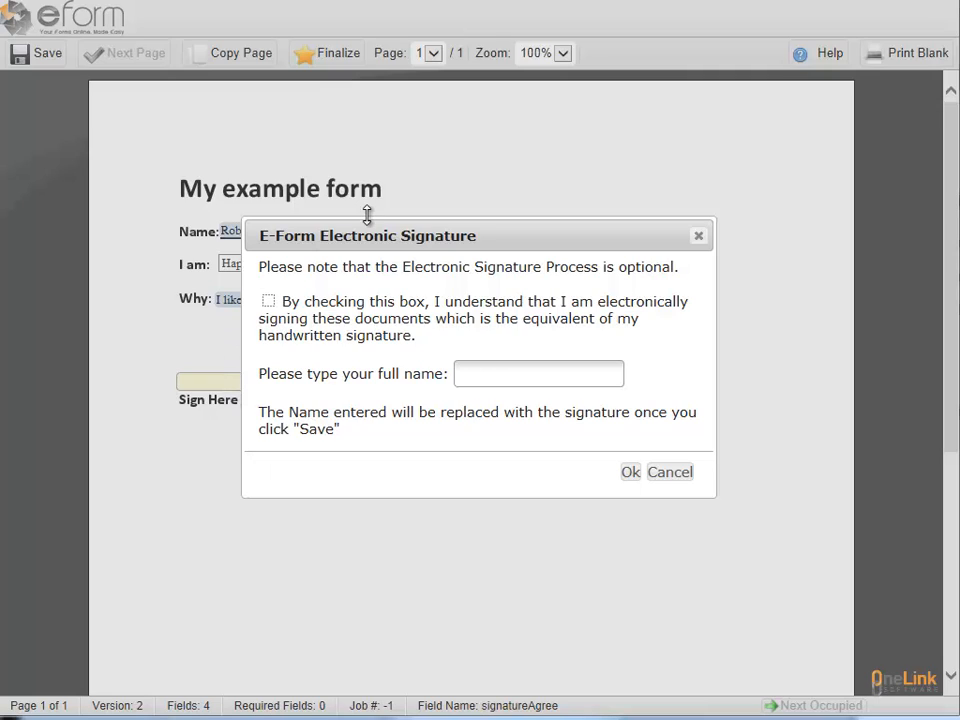
pyautogui.click(269, 304)
pyautogui.click(512, 373)
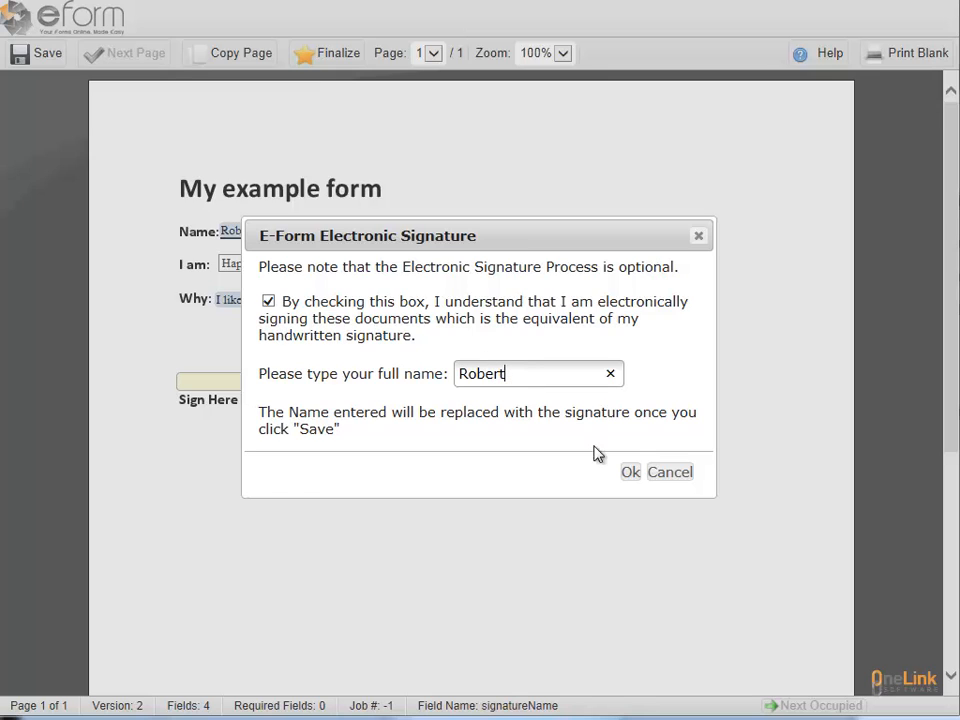
pyautogui.click(630, 474)
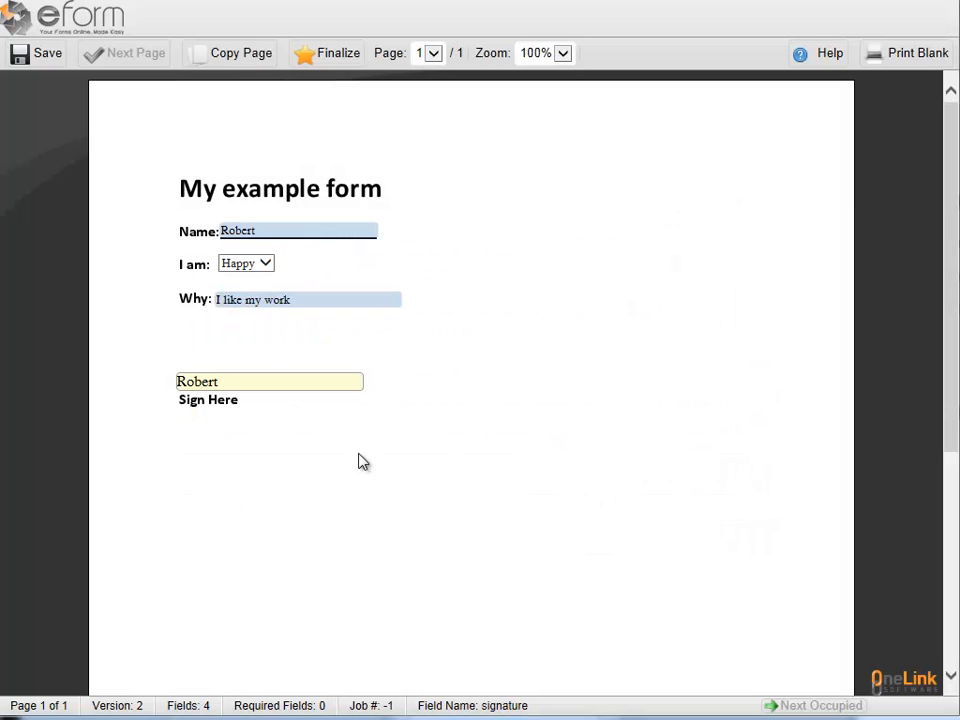
# Finalize the form, cancel the Trusted Certificates prompt, and zoom into the finalized PDF
pyautogui.click(322, 57)
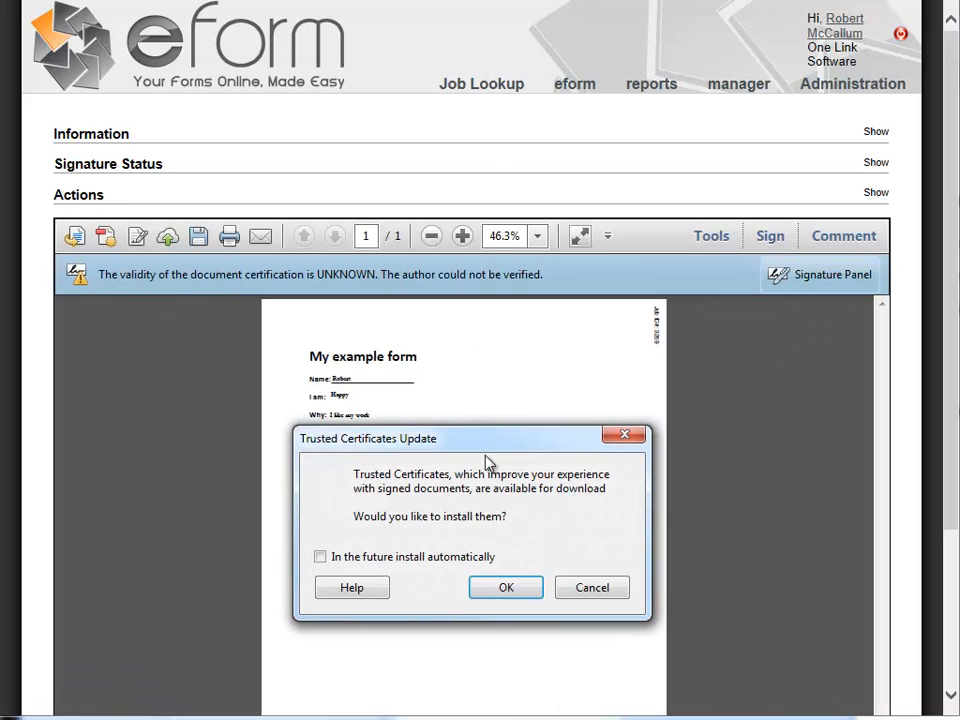
pyautogui.click(578, 595)
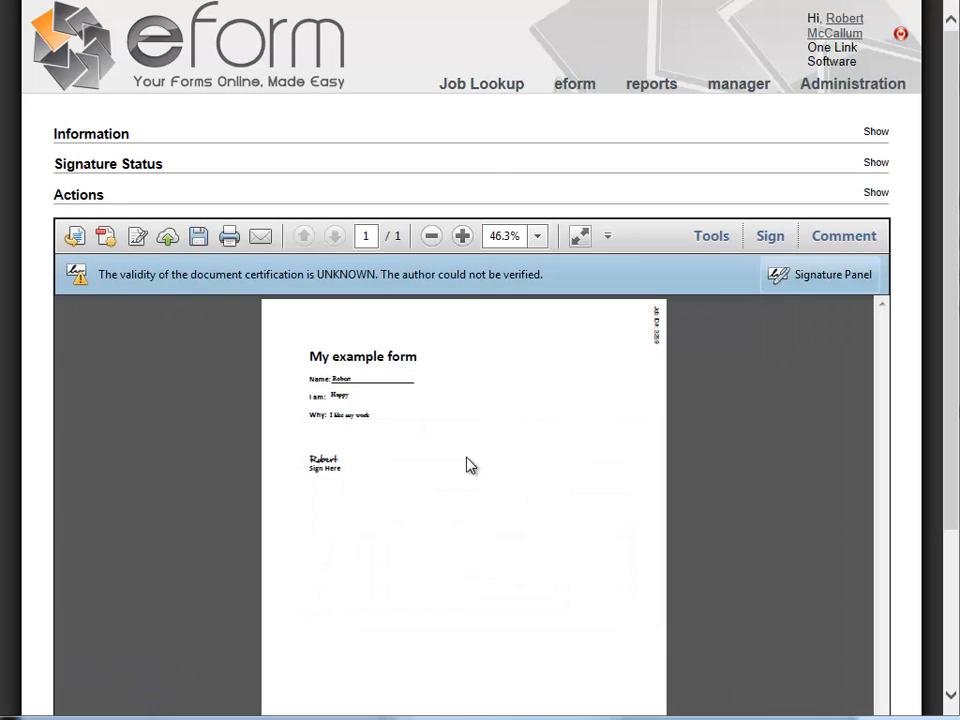
pyautogui.click(462, 236)
pyautogui.click(462, 236)
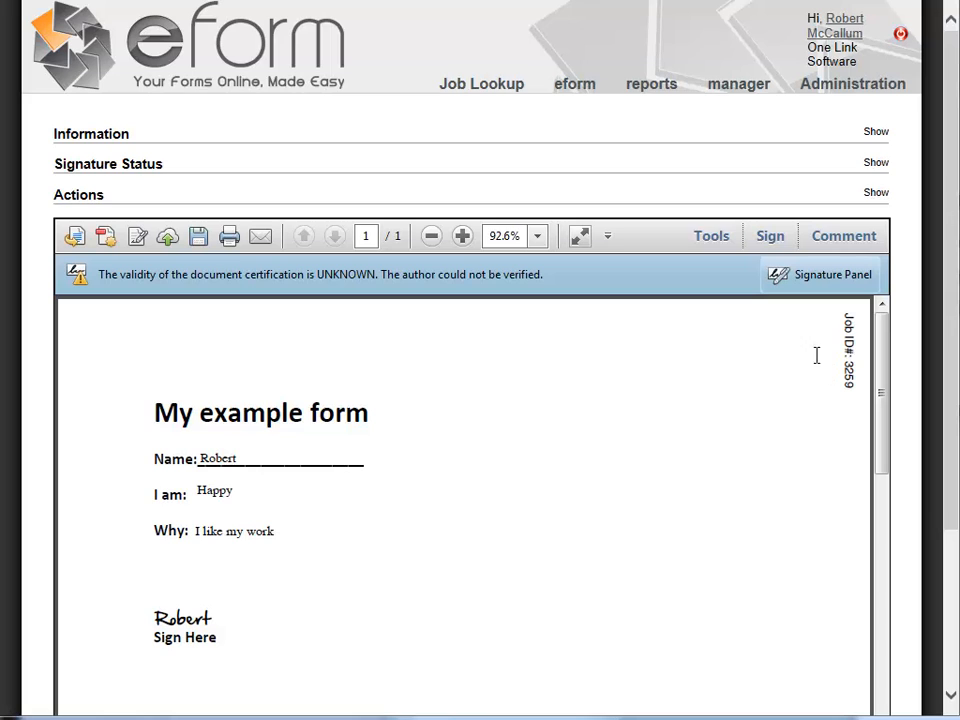
# Show the job's Information, Signature Status and Actions details
pyautogui.click(875, 133)
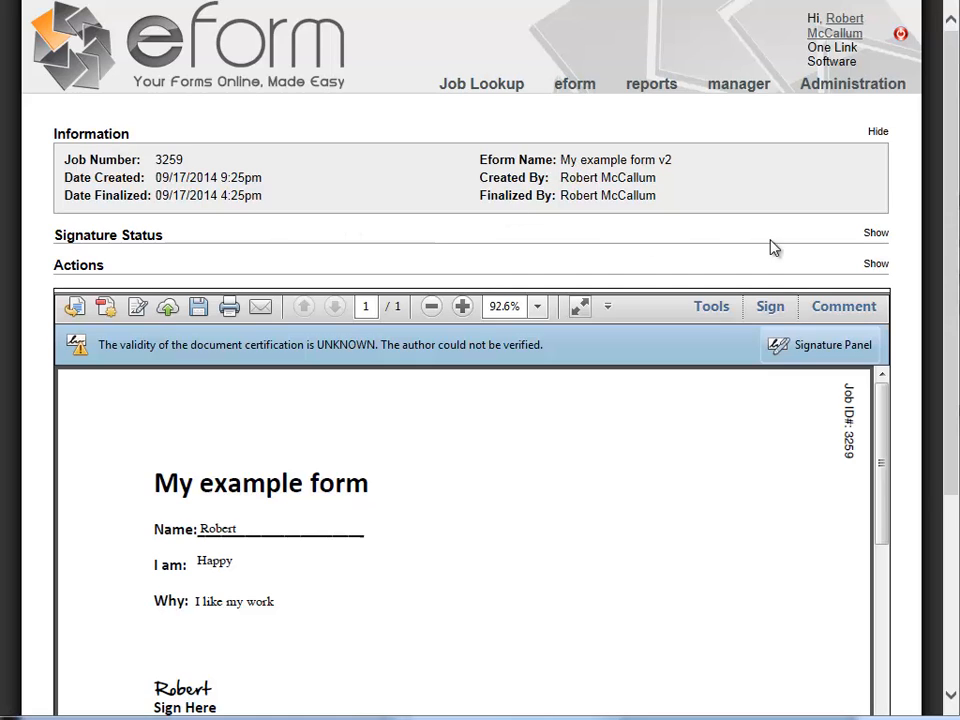
pyautogui.click(877, 234)
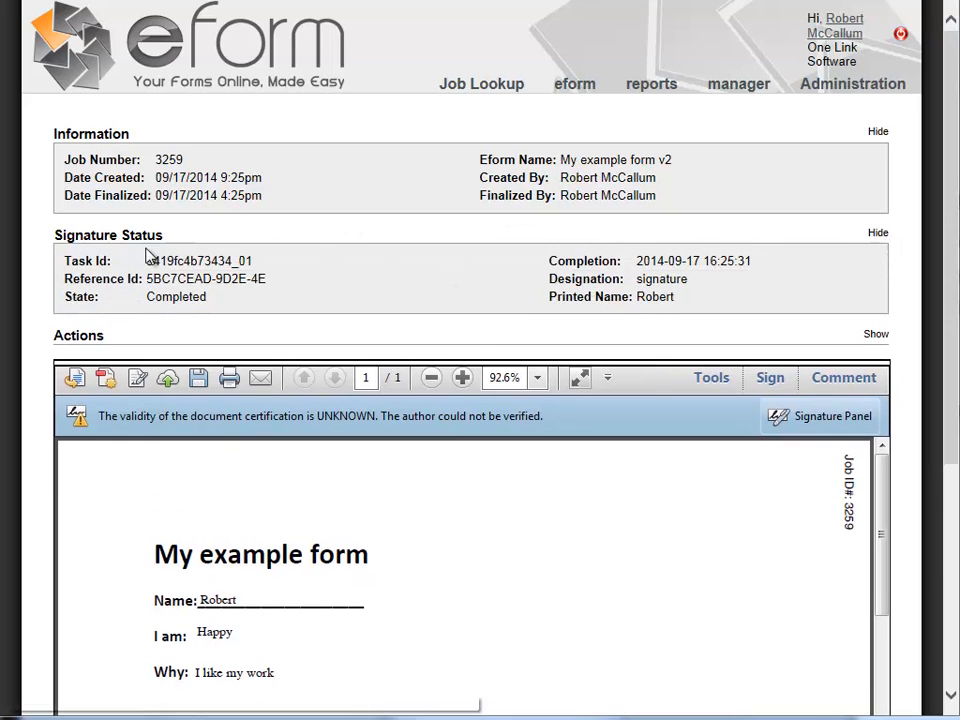
pyautogui.click(876, 334)
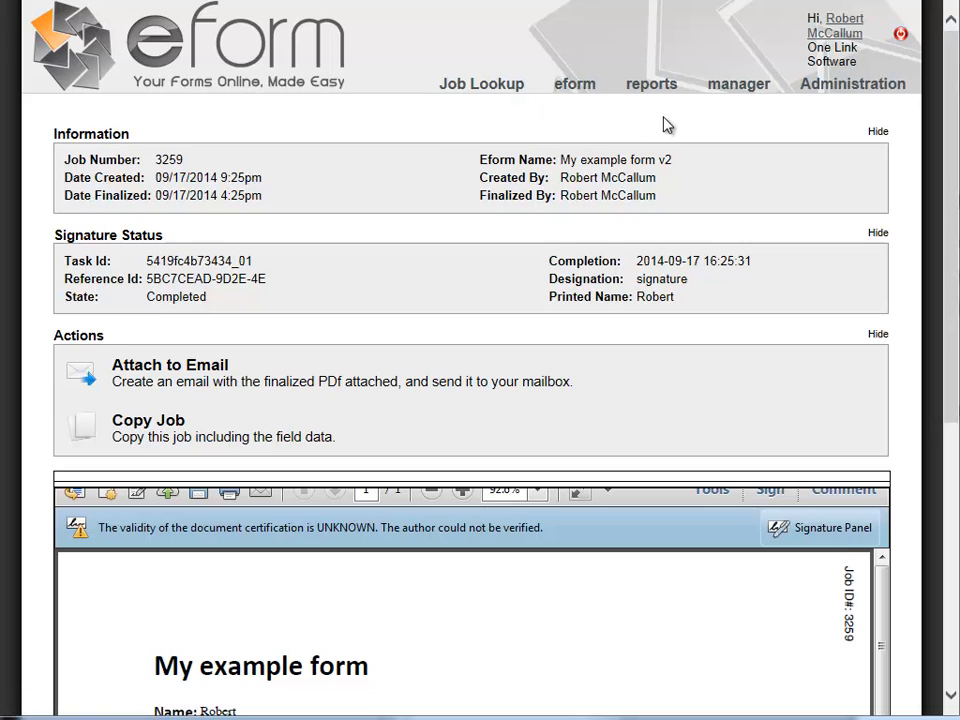
pyautogui.moveTo(580, 92)
# Build the guest URL for My exmple form v1 in the Url Builder and select it
pyautogui.click(491, 140)
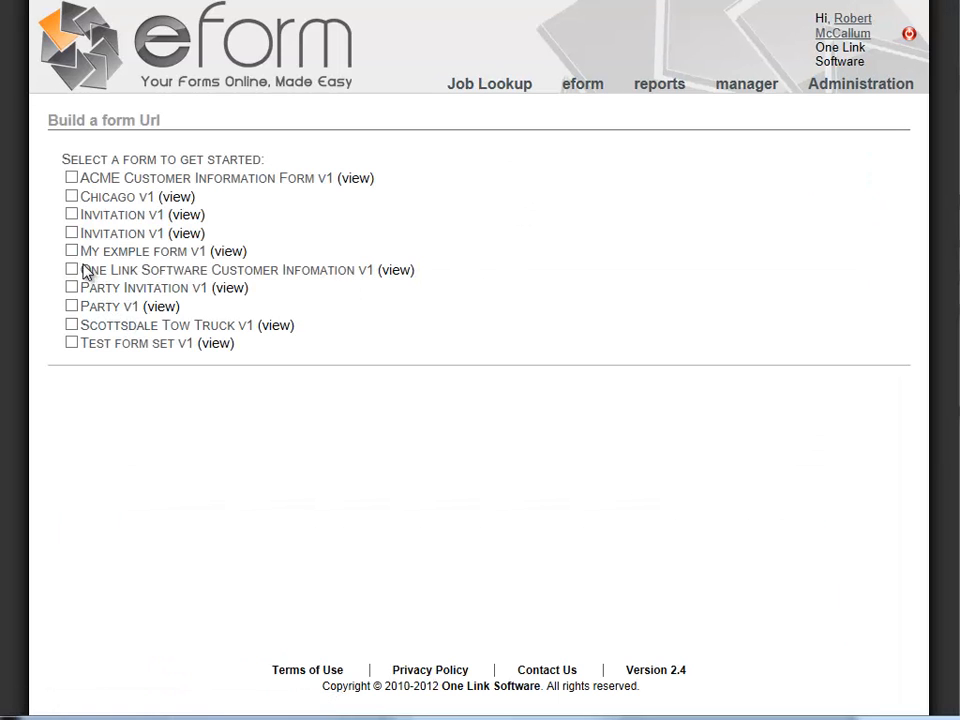
pyautogui.click(71, 251)
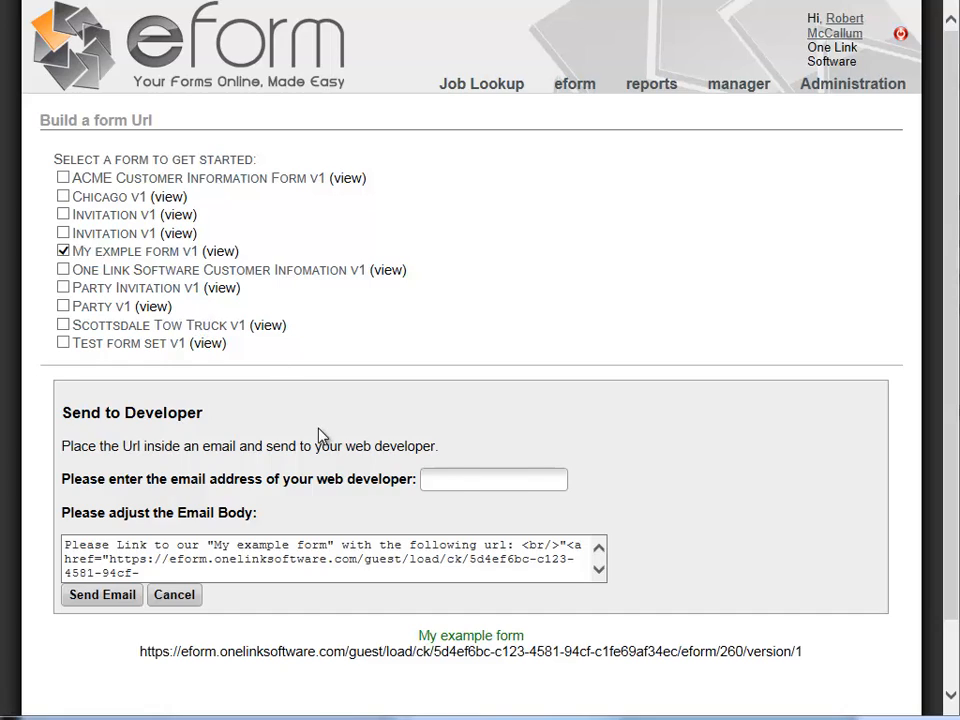
pyautogui.scroll(-2, 330, 440)
pyautogui.moveTo(836, 583); pyautogui.dragTo(145, 590)
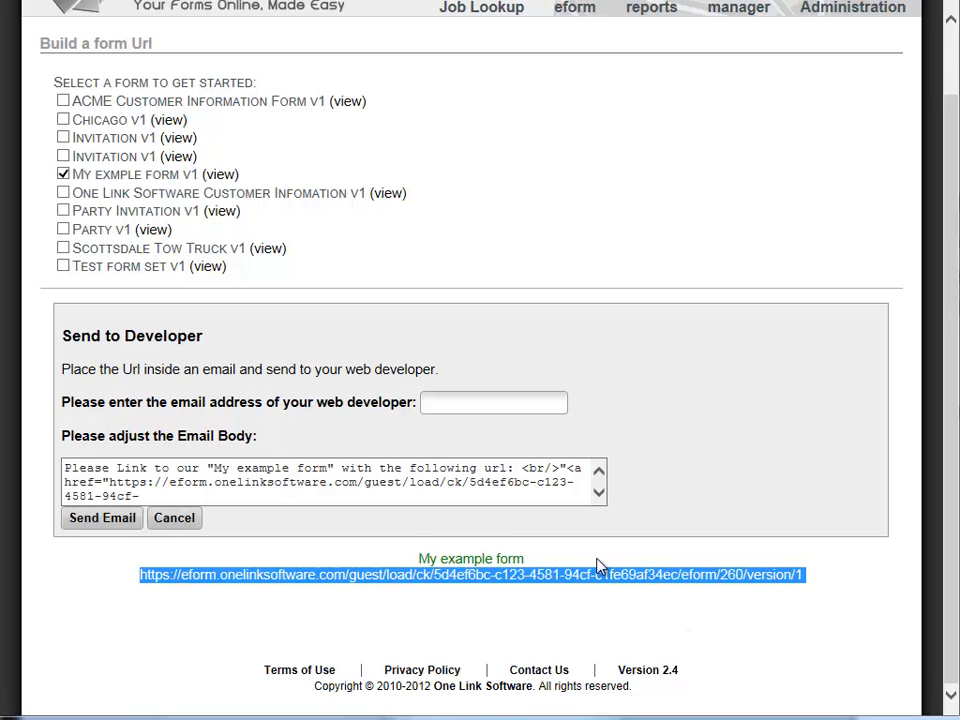
# Email the form URL to the web developer's address and close the sent confirmation
pyautogui.click(458, 404)
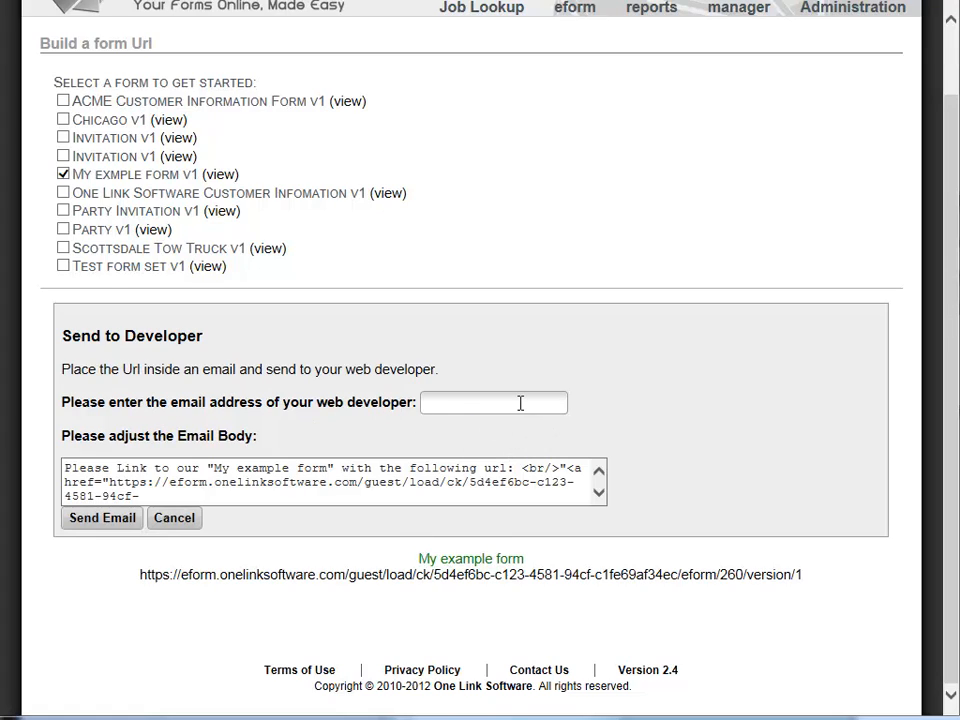
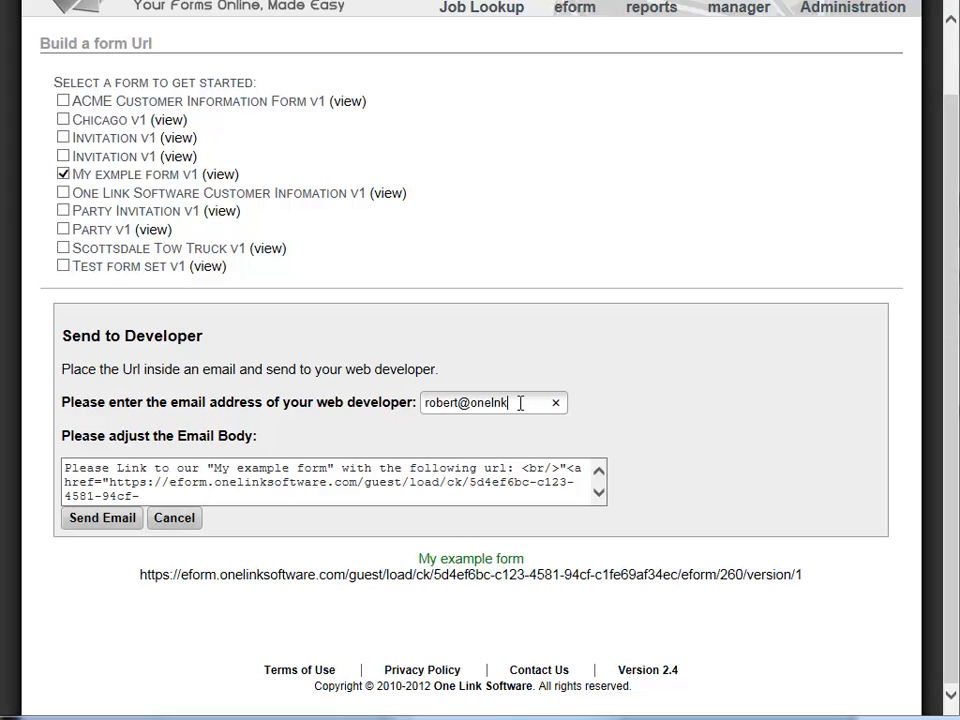
pyautogui.click(117, 522)
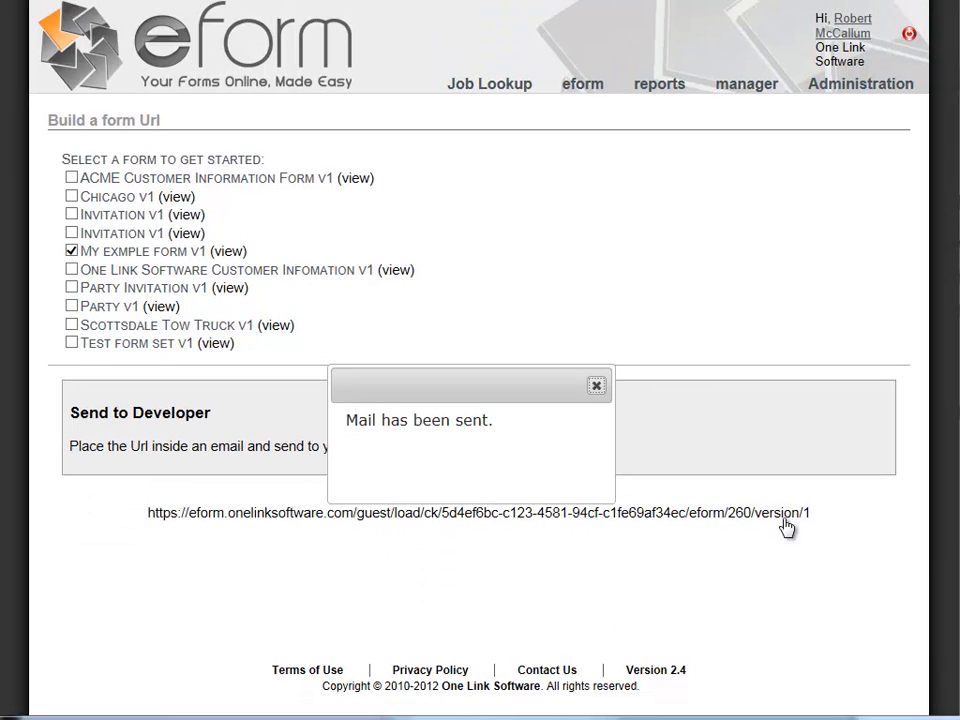
pyautogui.click(597, 386)
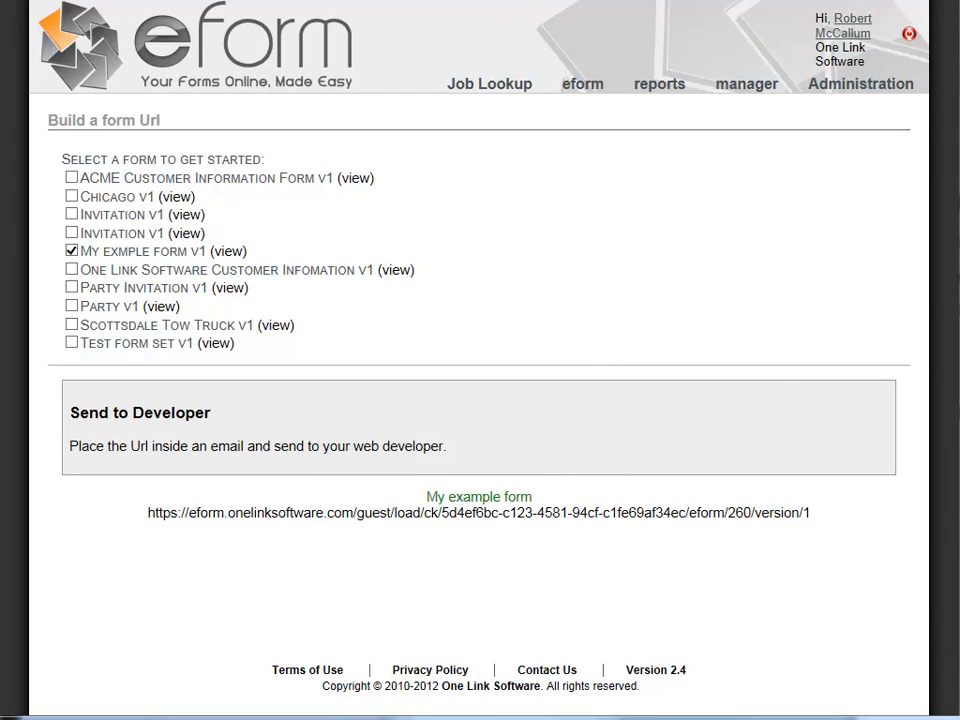